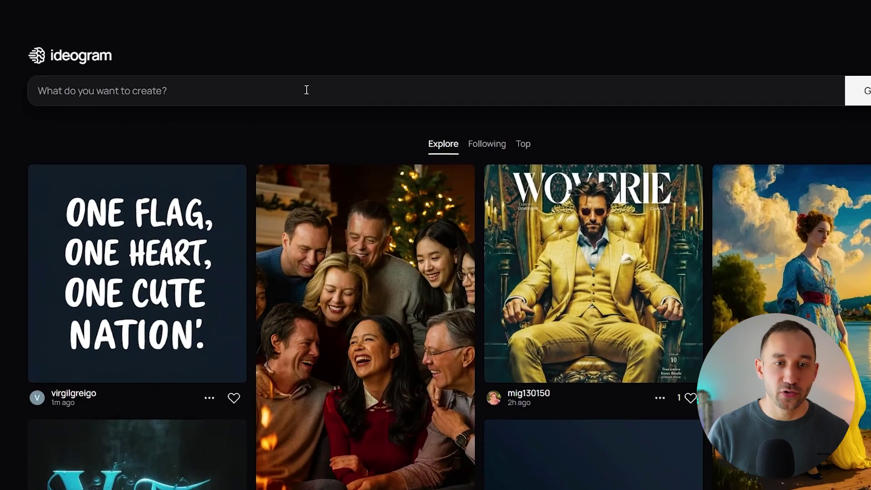
Step: Upload the Pug image as a reference and have its description written into the prompt
{"action": "left_click", "coordinate": [306, 90]}
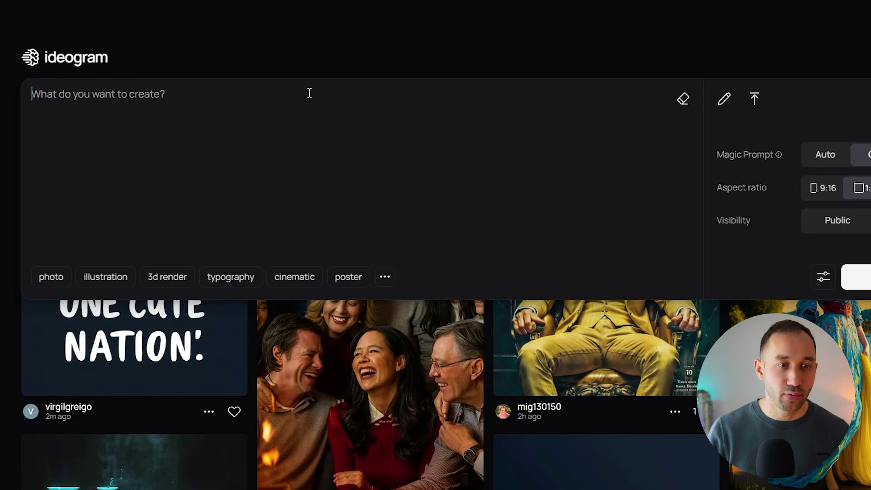
{"action": "left_click", "coordinate": [756, 101]}
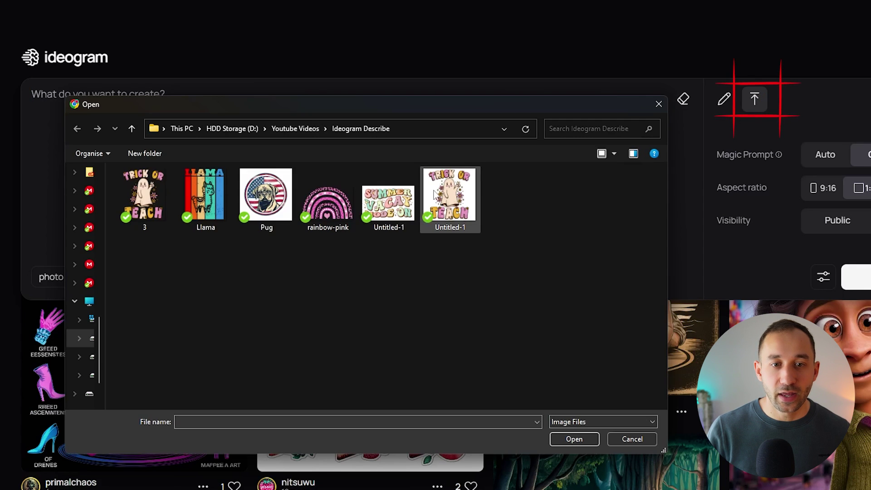
{"action": "double_click", "coordinate": [276, 195]}
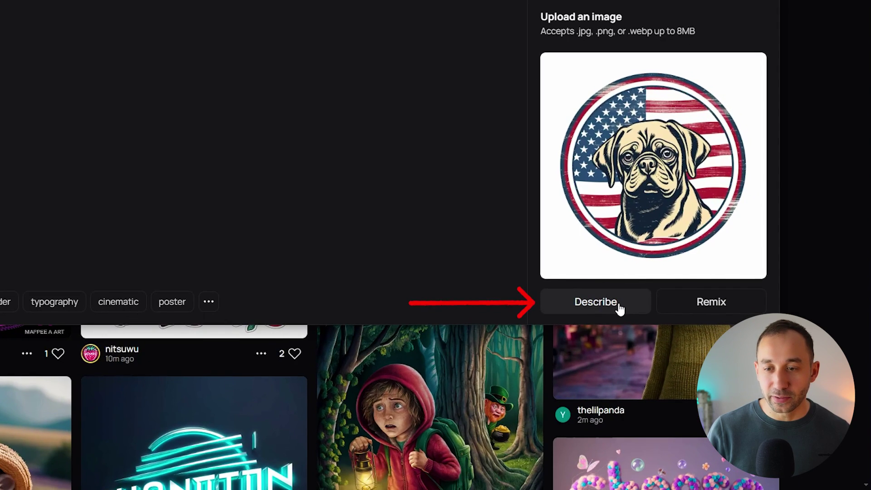
{"action": "left_click", "coordinate": [617, 307]}
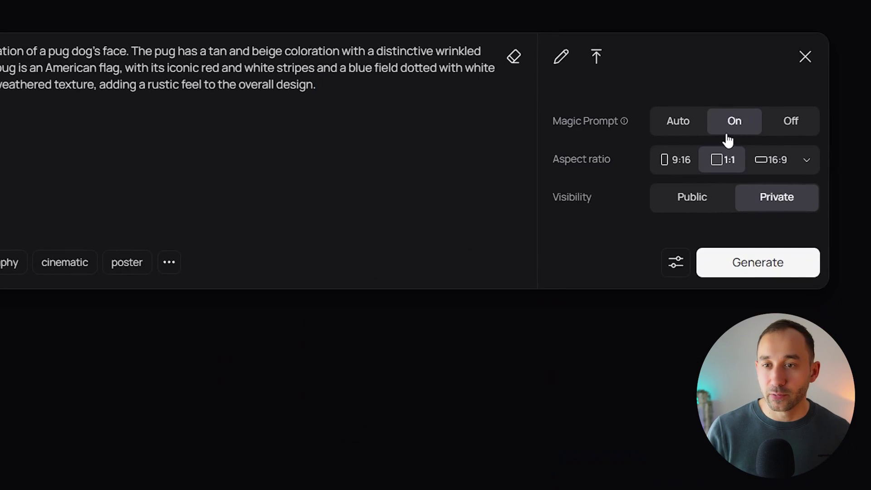
Step: Turn Magic Prompt off, generate images from the pug description, and recheck the prompt settings
{"action": "left_click", "coordinate": [789, 120]}
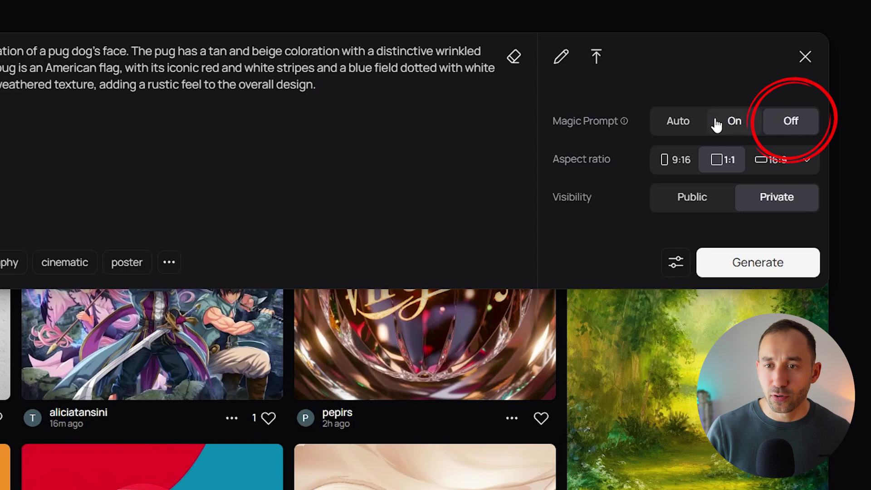
{"action": "left_click", "coordinate": [755, 268]}
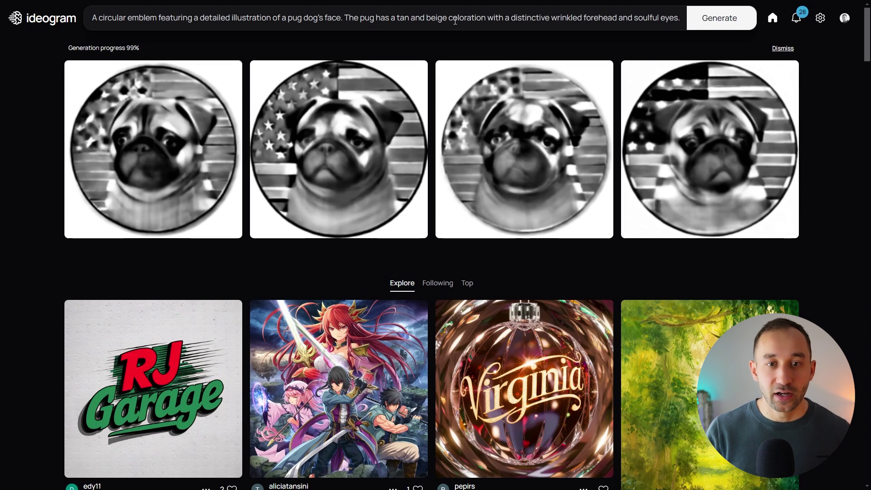
{"action": "left_click", "coordinate": [455, 21]}
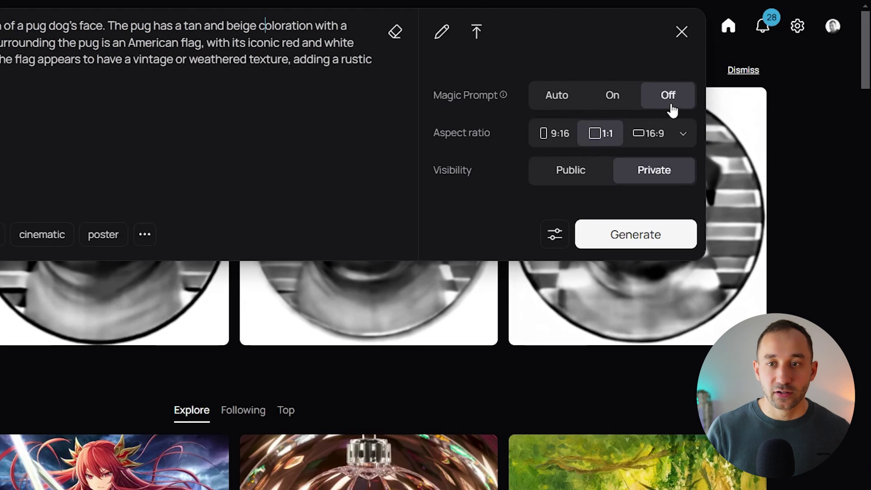
{"action": "left_click", "coordinate": [782, 107]}
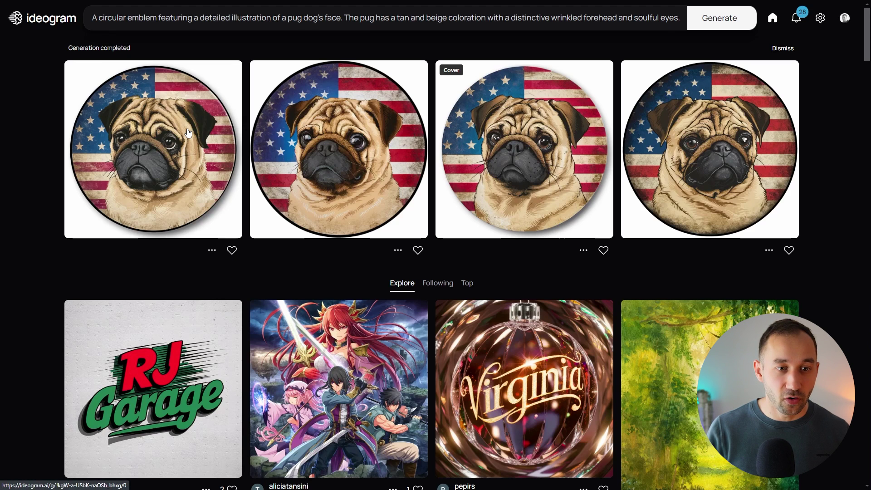
Step: View the first and fourth generated pug emblems at full size and return to the results
{"action": "left_click", "coordinate": [188, 132]}
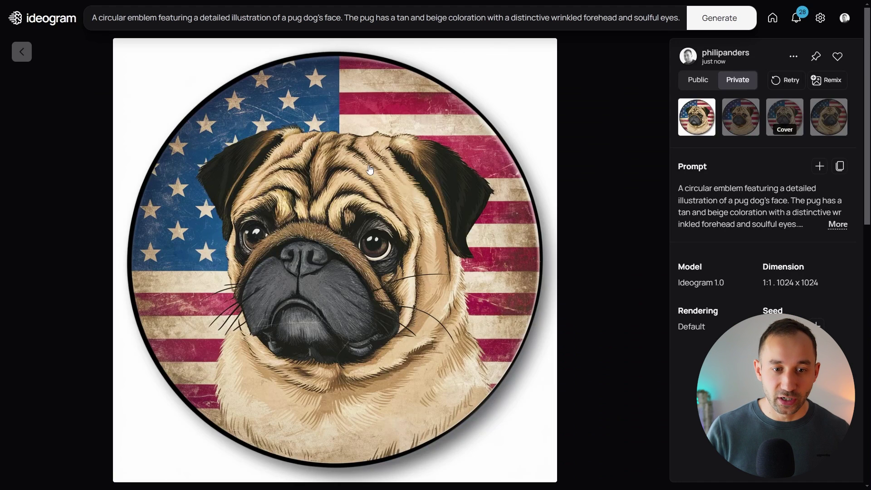
{"action": "left_click", "coordinate": [19, 53]}
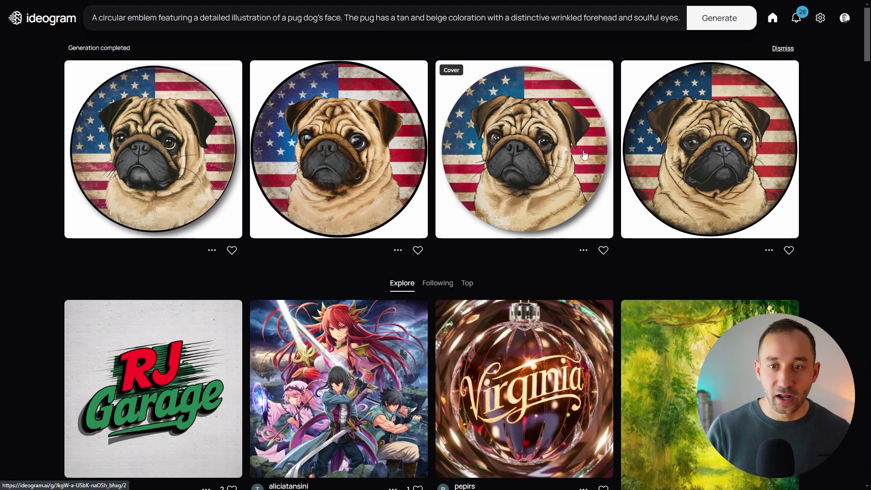
{"action": "left_click", "coordinate": [688, 148]}
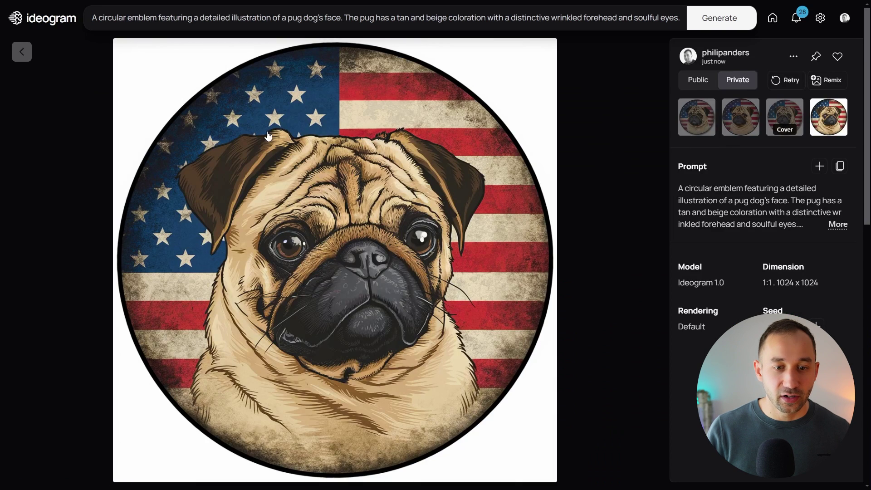
{"action": "left_click", "coordinate": [21, 52]}
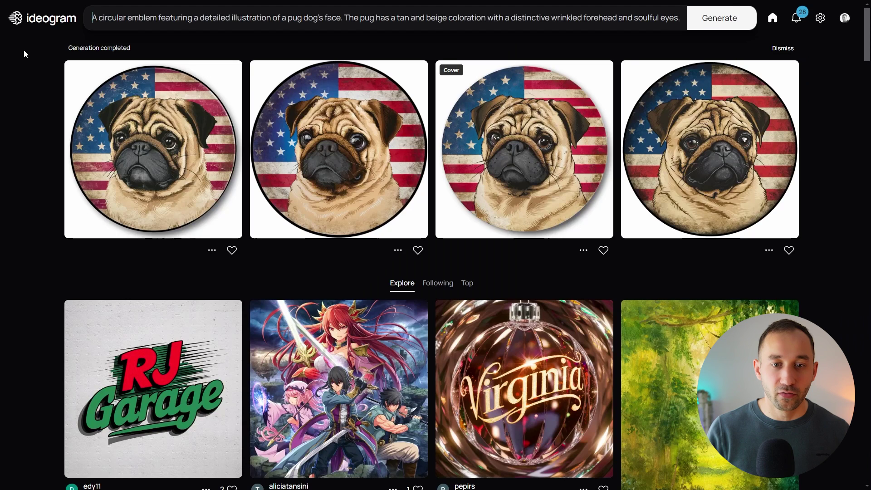
Step: Turn Magic Prompt on, generate the pug emblem again, and view the cover image of the new results
{"action": "left_click", "coordinate": [501, 26]}
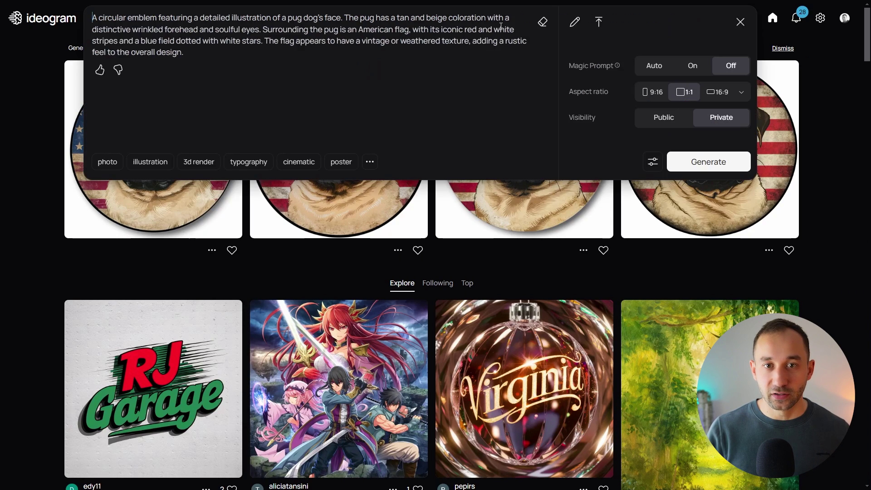
{"action": "left_click", "coordinate": [693, 68]}
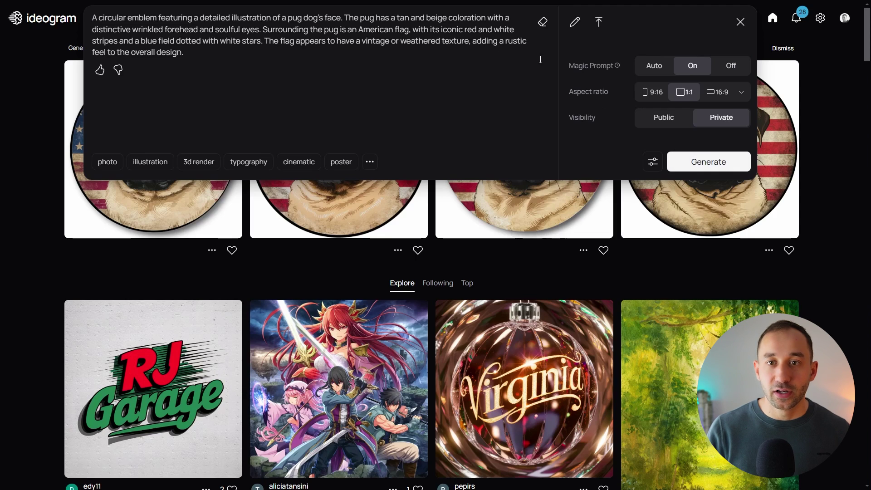
{"action": "left_click", "coordinate": [713, 163]}
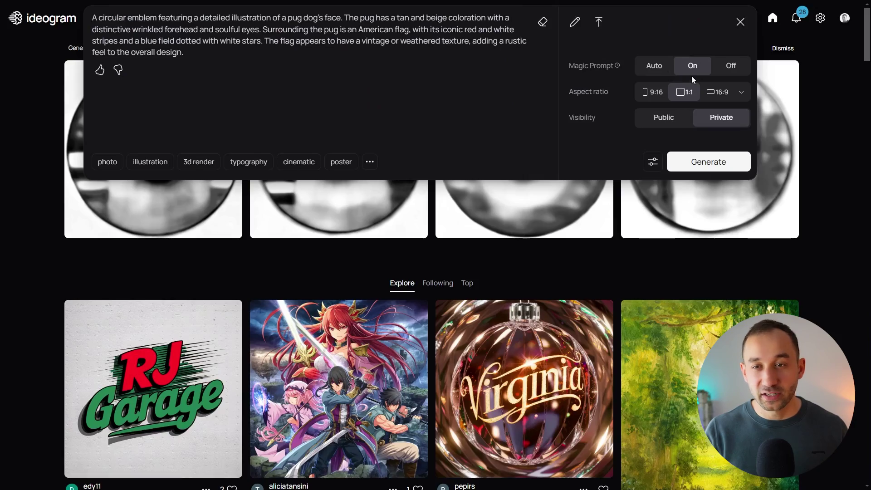
{"action": "left_click", "coordinate": [741, 22]}
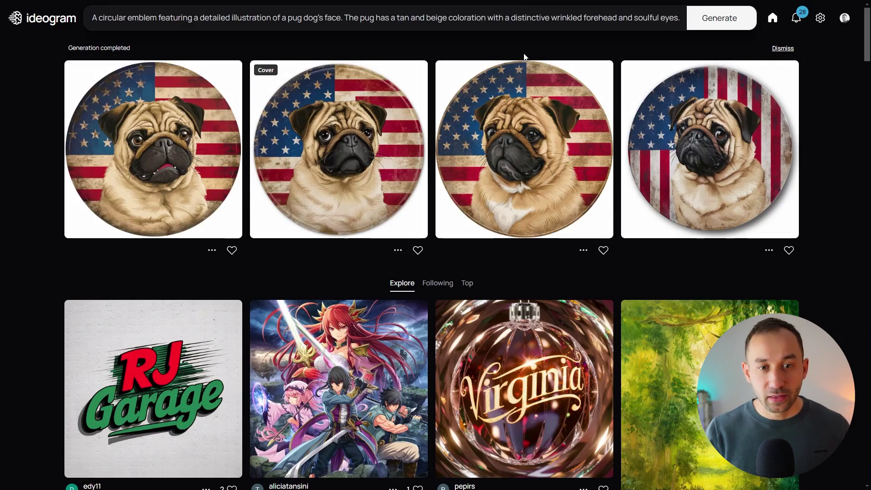
{"action": "left_click", "coordinate": [426, 86]}
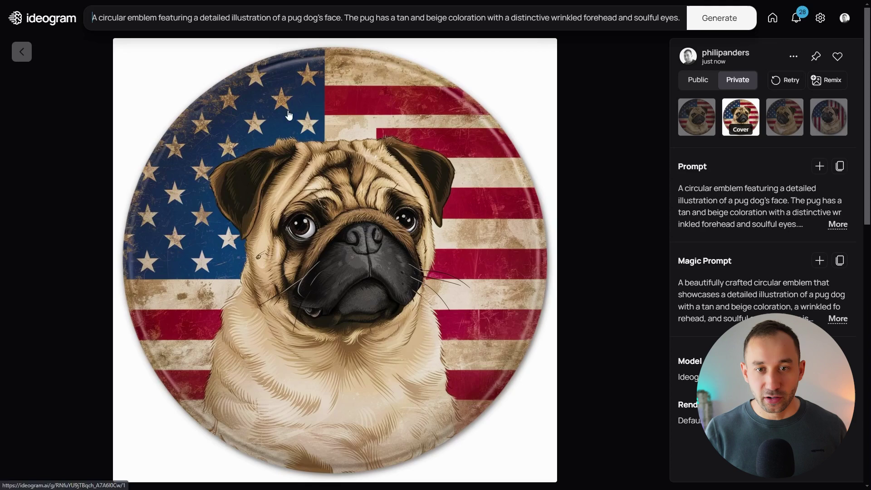
{"action": "left_click", "coordinate": [29, 55]}
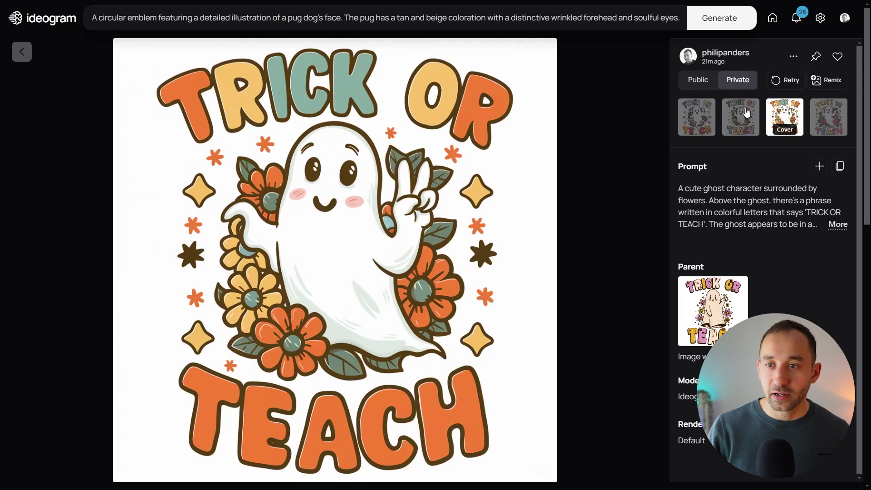
Step: Look through the variations of the remixed 'Trick or Teach' ghost design and return to the gallery
{"action": "left_click", "coordinate": [747, 113]}
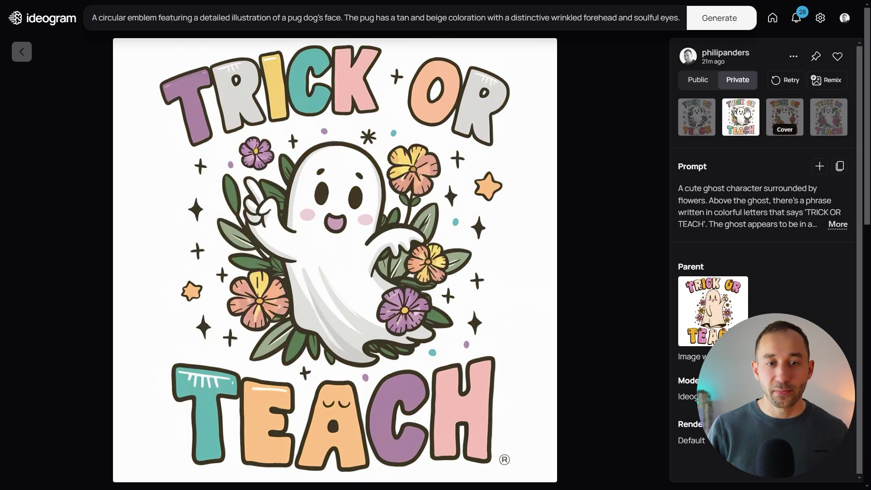
{"action": "key", "text": "Right"}
{"action": "key", "text": "Right"}
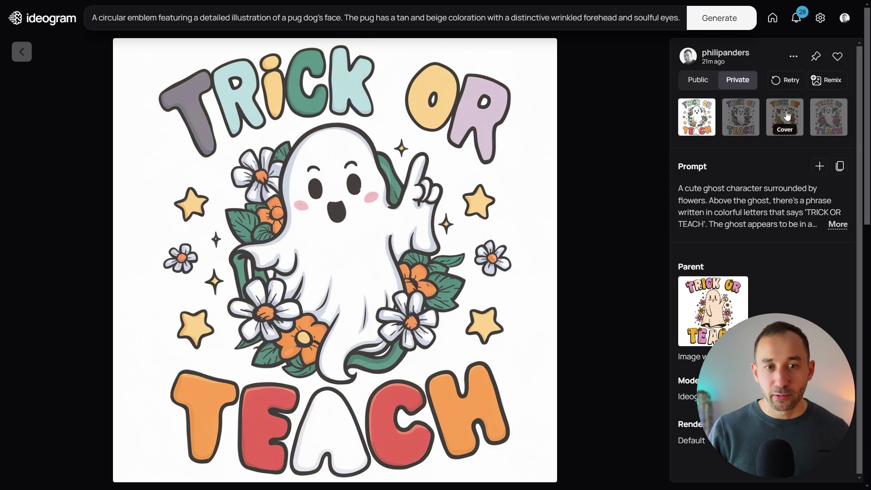
{"action": "left_click", "coordinate": [14, 48]}
Step: Open the Magic Prompt ghost design with the pumpkin and compare its other variations
{"action": "left_click", "coordinate": [660, 212]}
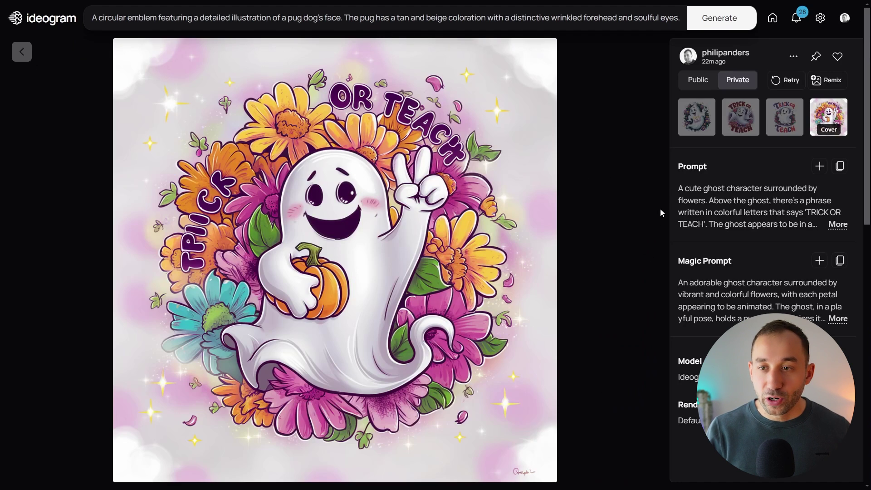
{"action": "left_click", "coordinate": [778, 118]}
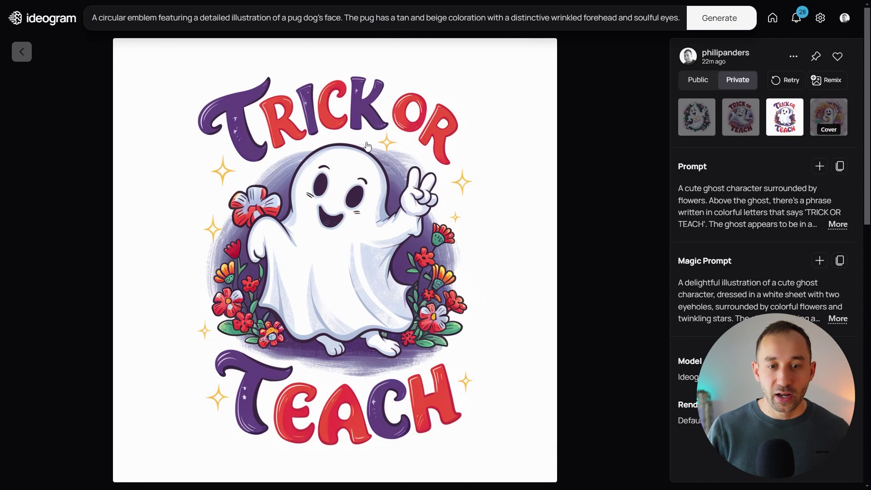
{"action": "left_click", "coordinate": [738, 124]}
{"action": "left_click", "coordinate": [703, 117]}
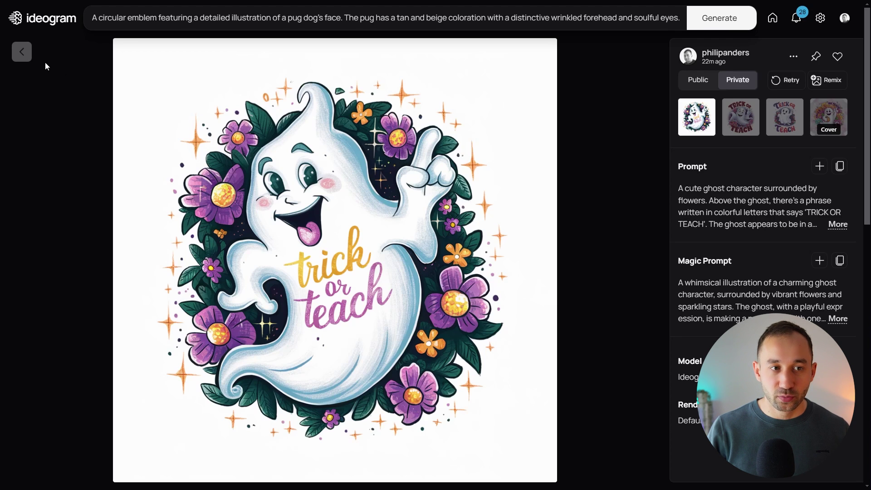
{"action": "left_click", "coordinate": [27, 56]}
Step: Open the 'Trick or Teach' ghost with two raised peace signs and compare the variations generated from the plain description
{"action": "scroll", "coordinate": [518, 211], "scroll_direction": "down", "scroll_amount": 1}
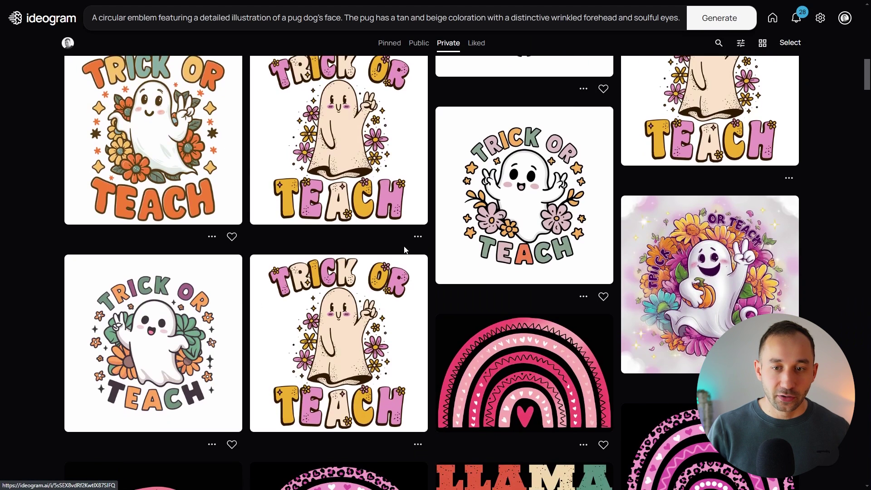
{"action": "left_click", "coordinate": [518, 211]}
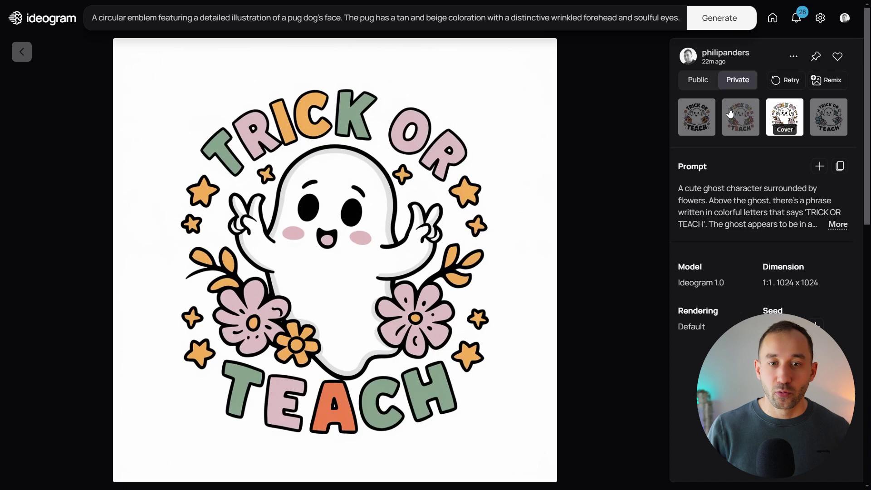
{"action": "left_click", "coordinate": [703, 119]}
{"action": "left_click", "coordinate": [741, 119]}
{"action": "left_click", "coordinate": [697, 116]}
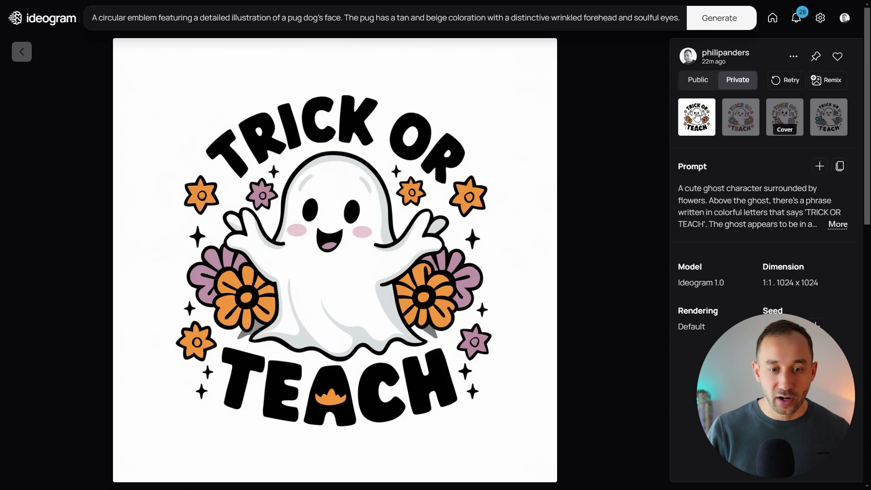
{"action": "left_click", "coordinate": [28, 56]}
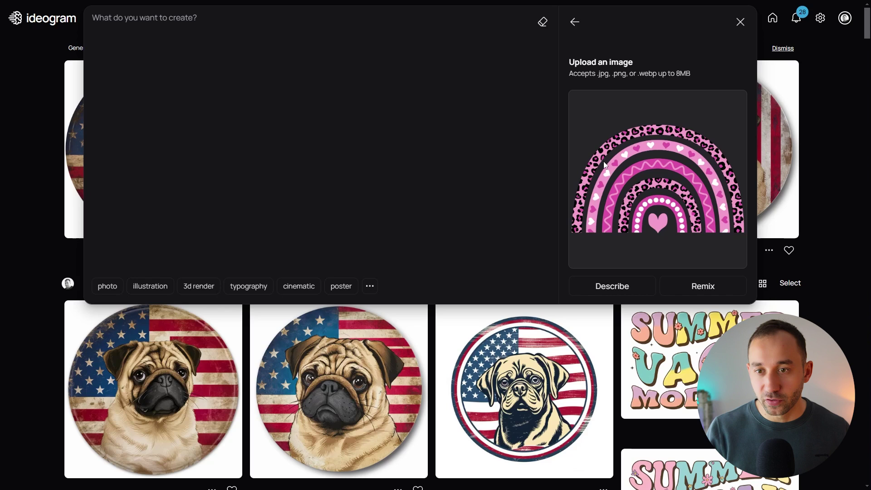
Step: Generate a text description of the uploaded pink rainbow image and turn Magic Prompt off
{"action": "left_click", "coordinate": [620, 287]}
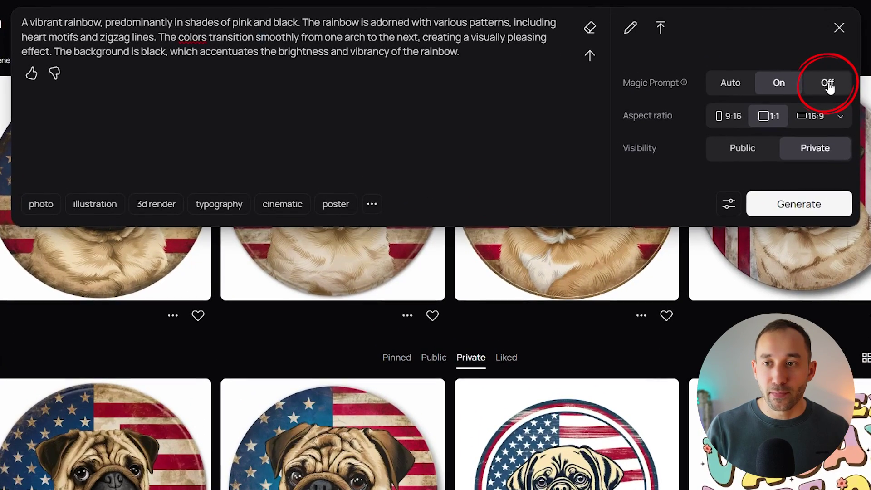
{"action": "left_click", "coordinate": [827, 85]}
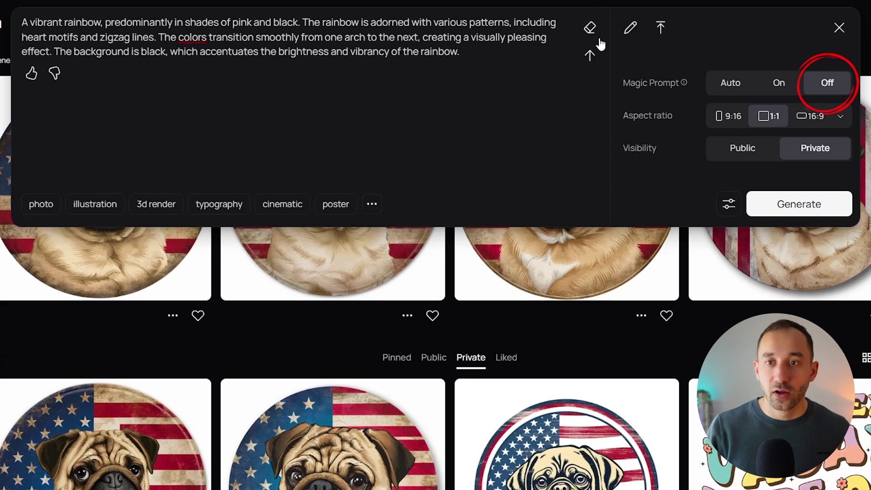
Step: Remix the uploaded rainbow image using its description as the prompt with an image weight of 30, and generate the results
{"action": "left_click", "coordinate": [660, 29]}
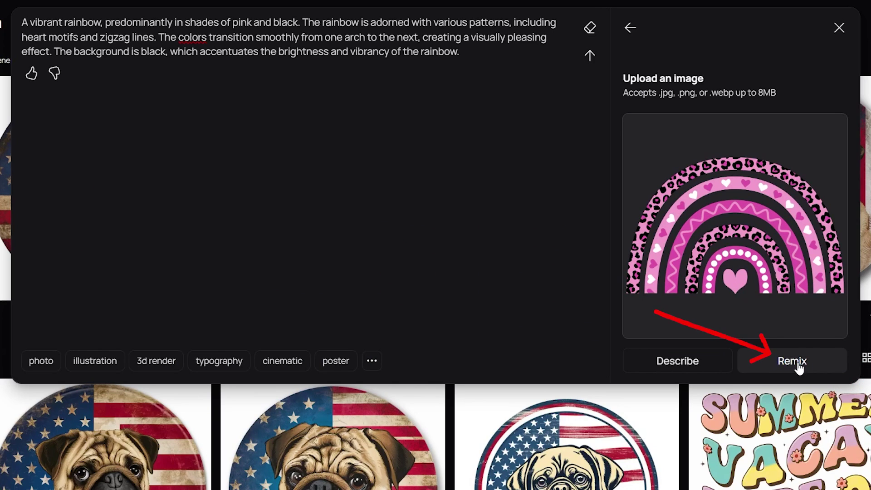
{"action": "left_click", "coordinate": [794, 363]}
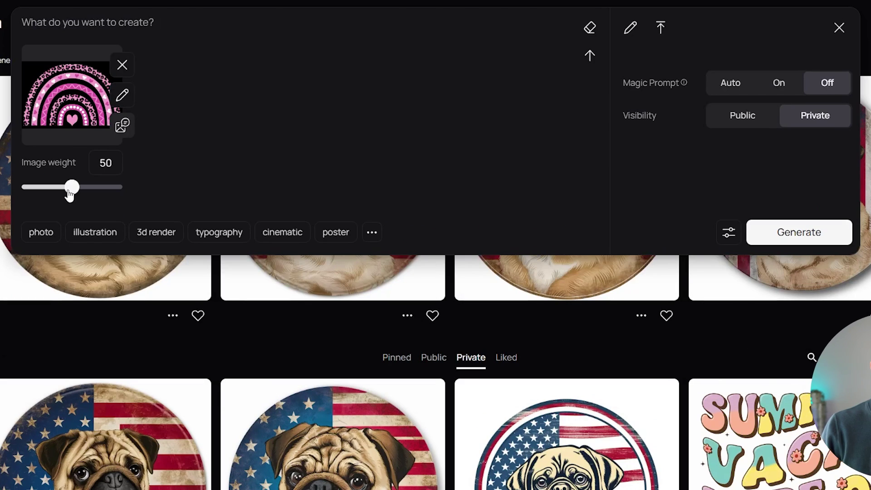
{"action": "left_click_drag", "start_coordinate": [72, 241], "coordinate": [51, 241]}
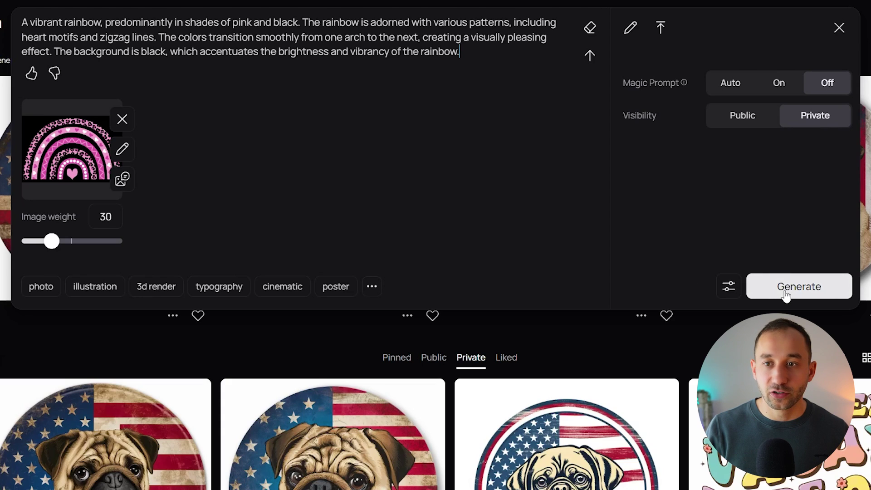
{"action": "left_click", "coordinate": [786, 295]}
{"action": "left_click", "coordinate": [671, 24]}
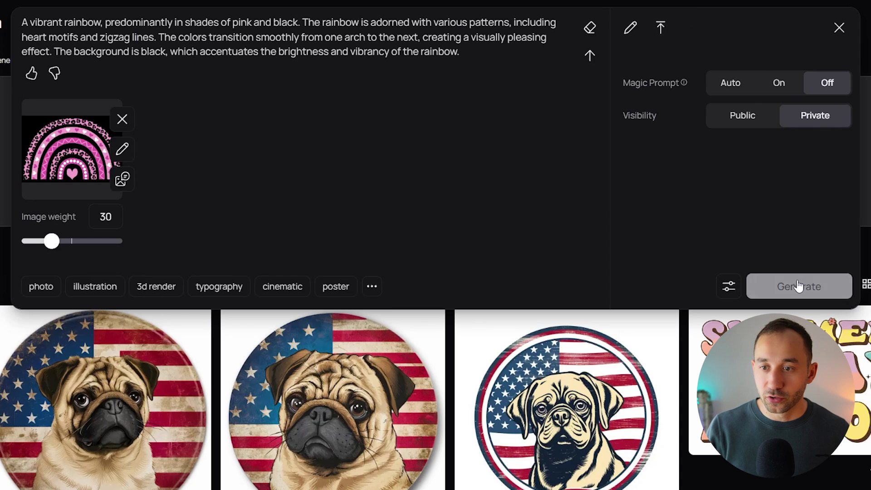
{"action": "left_click", "coordinate": [802, 288]}
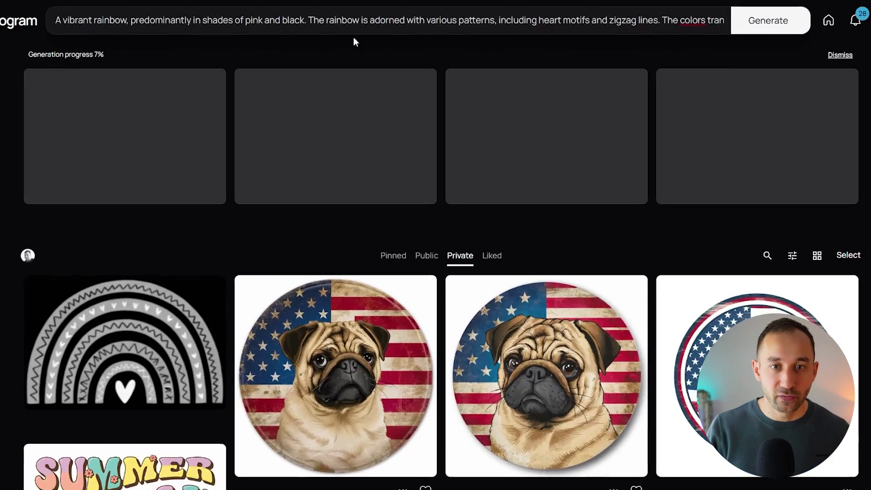
Step: Turn Magic Prompt on and generate another remix of the uploaded rainbow with an image weight of 30
{"action": "left_click", "coordinate": [354, 25]}
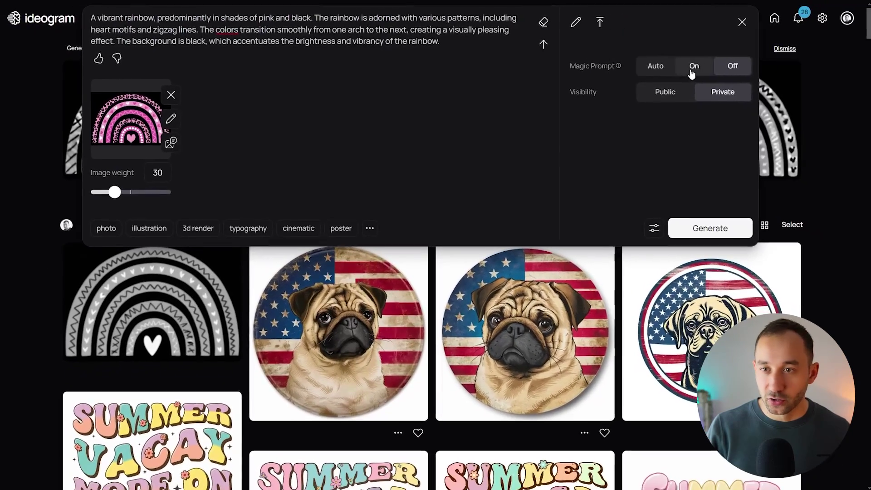
{"action": "left_click", "coordinate": [692, 65]}
{"action": "left_click", "coordinate": [708, 226]}
Step: Open the rainbow remix with the white heart and compare the variations in its set
{"action": "left_click", "coordinate": [652, 166]}
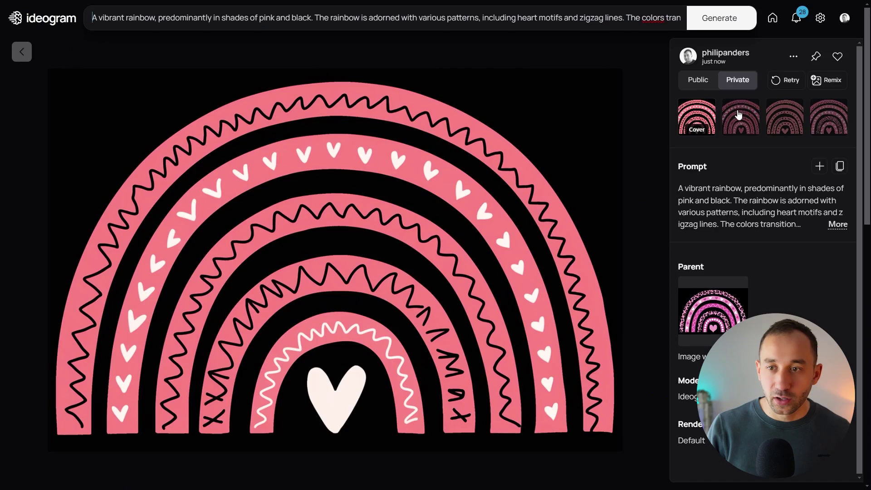
{"action": "left_click", "coordinate": [738, 114]}
{"action": "left_click", "coordinate": [785, 118]}
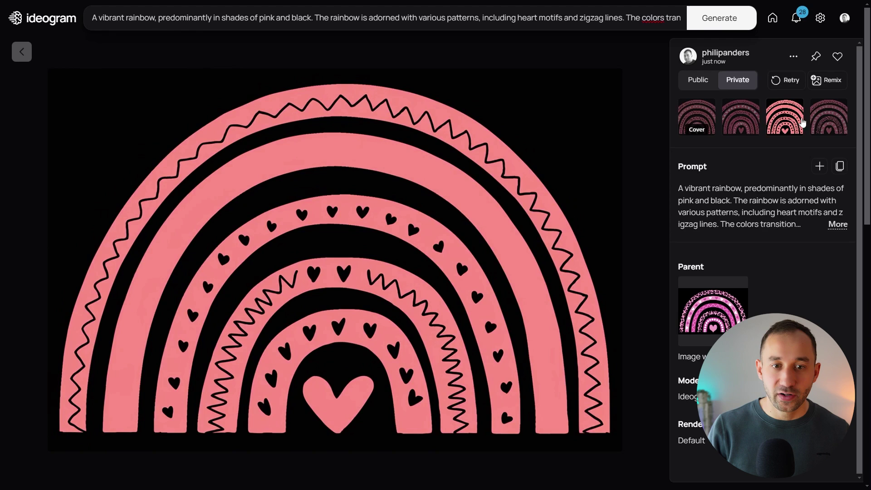
{"action": "left_click", "coordinate": [820, 125]}
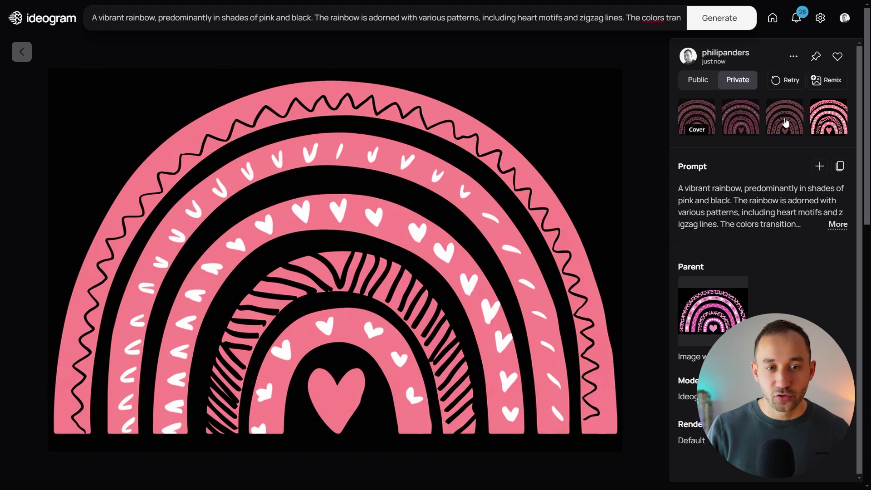
{"action": "left_click", "coordinate": [769, 122]}
{"action": "left_click", "coordinate": [740, 123]}
{"action": "left_click", "coordinate": [707, 120]}
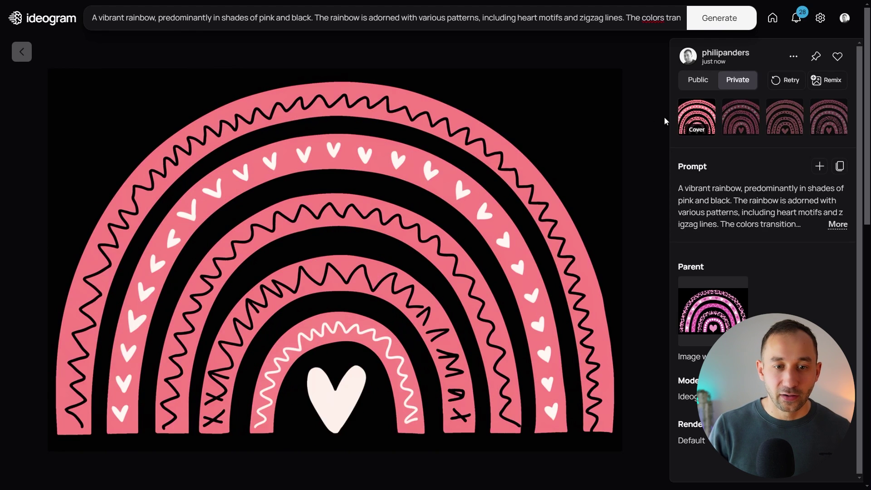
{"action": "left_click", "coordinate": [21, 52]}
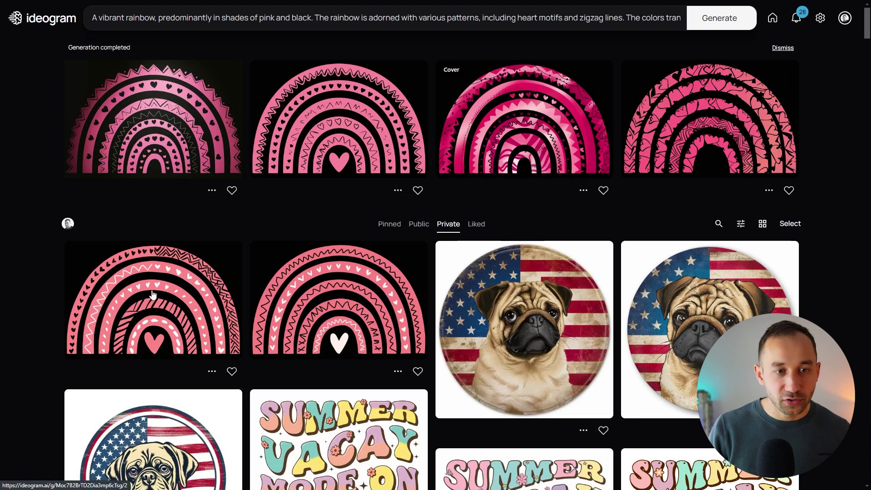
Step: Open the pink rainbow remix with the striped arch above the pink heart and compare its other variations
{"action": "left_click", "coordinate": [152, 295]}
{"action": "left_click", "coordinate": [726, 114]}
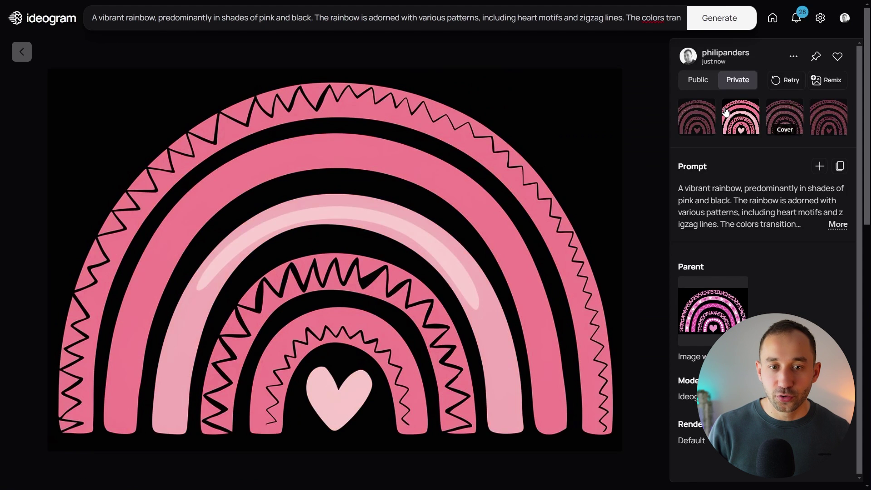
{"action": "left_click", "coordinate": [700, 117]}
{"action": "left_click", "coordinate": [818, 114]}
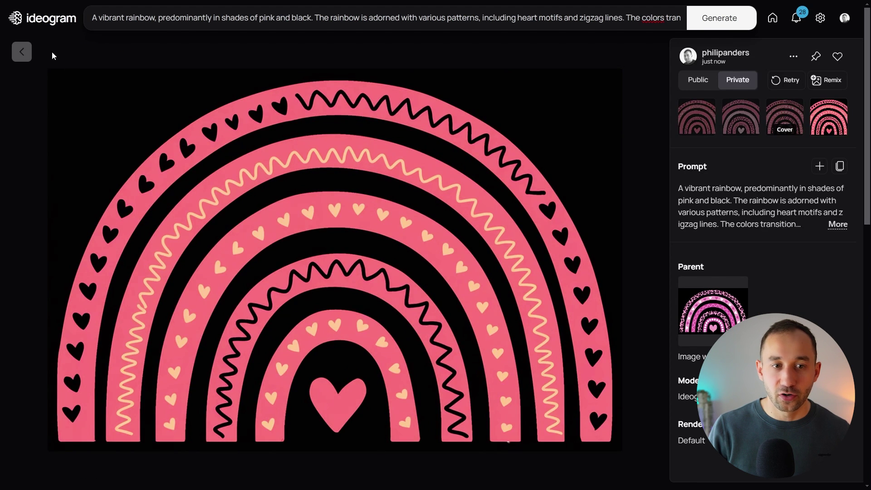
{"action": "left_click", "coordinate": [23, 51]}
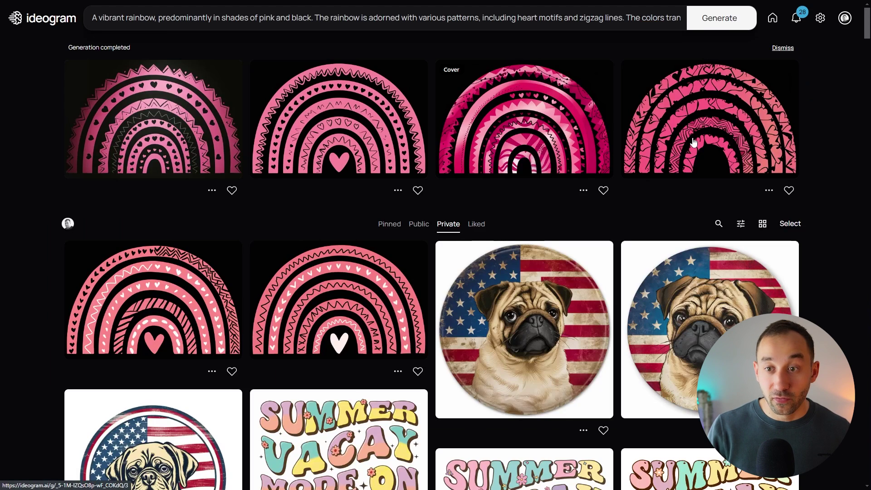
Step: Open the second rainbow from the Magic Prompt results and compare it with the other variations in that set
{"action": "left_click", "coordinate": [391, 180]}
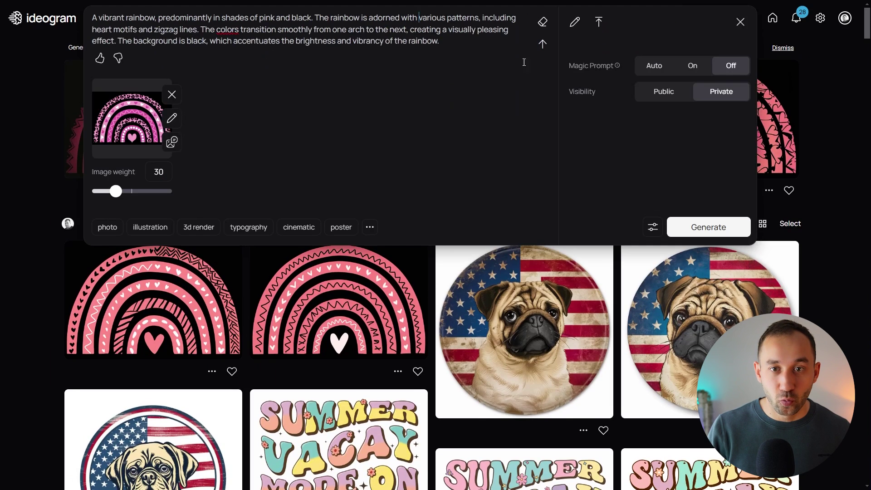
{"action": "left_click", "coordinate": [831, 88]}
{"action": "left_click", "coordinate": [326, 119]}
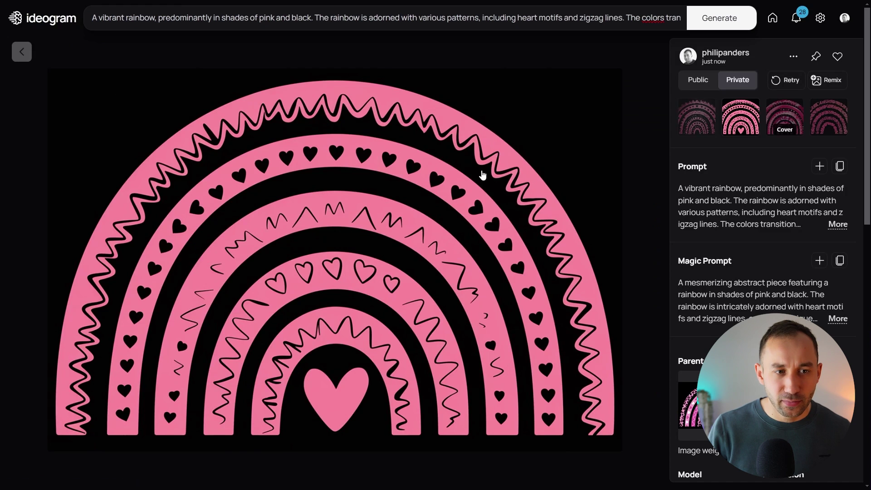
{"action": "left_click", "coordinate": [712, 114]}
{"action": "left_click", "coordinate": [801, 120]}
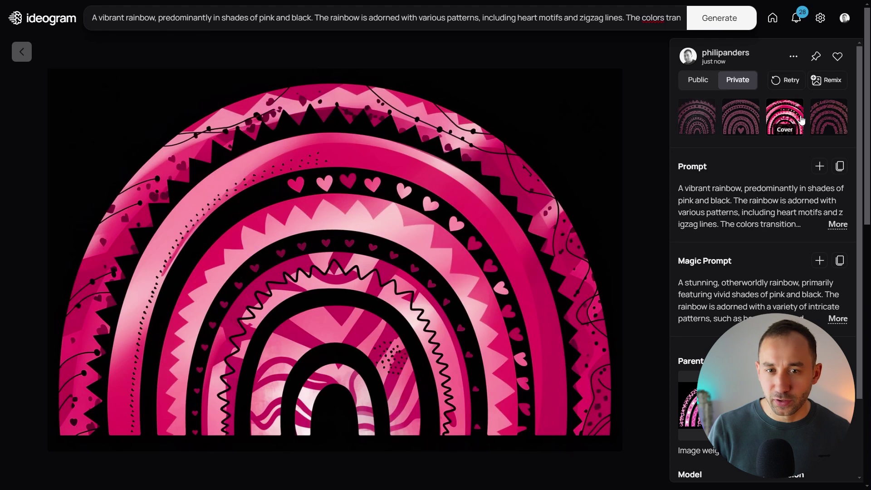
{"action": "left_click", "coordinate": [829, 119]}
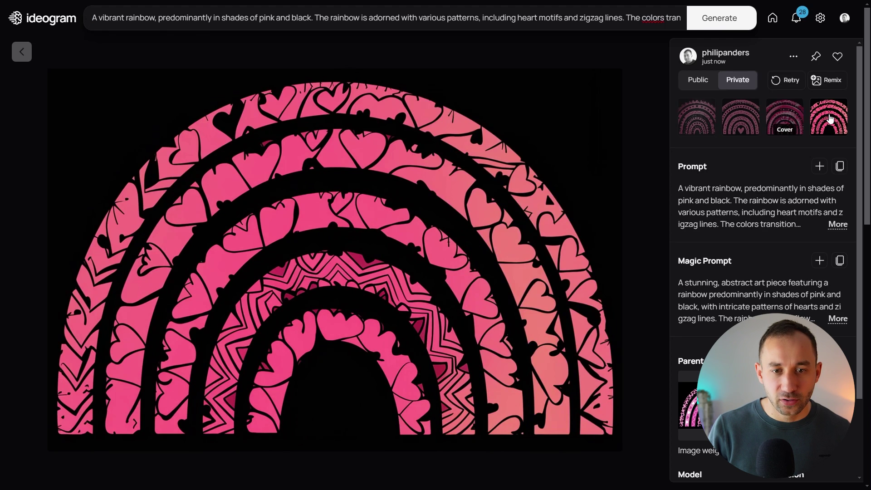
{"action": "left_click", "coordinate": [784, 111]}
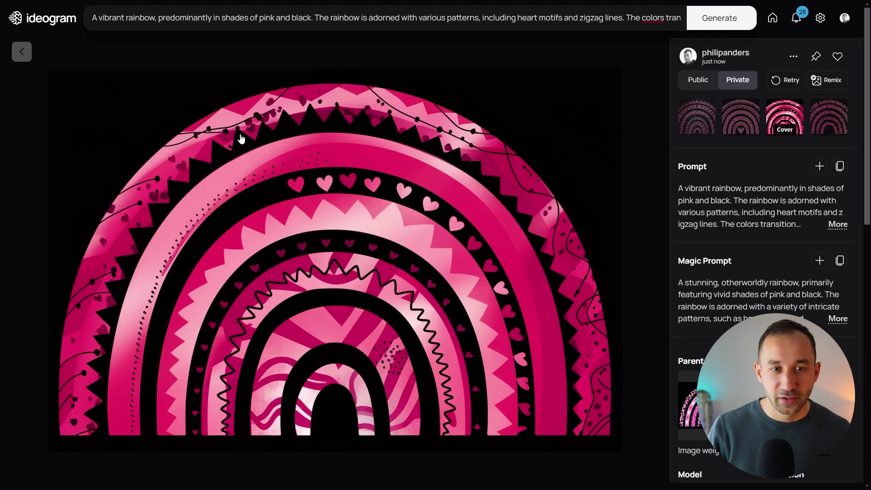
{"action": "left_click", "coordinate": [25, 58]}
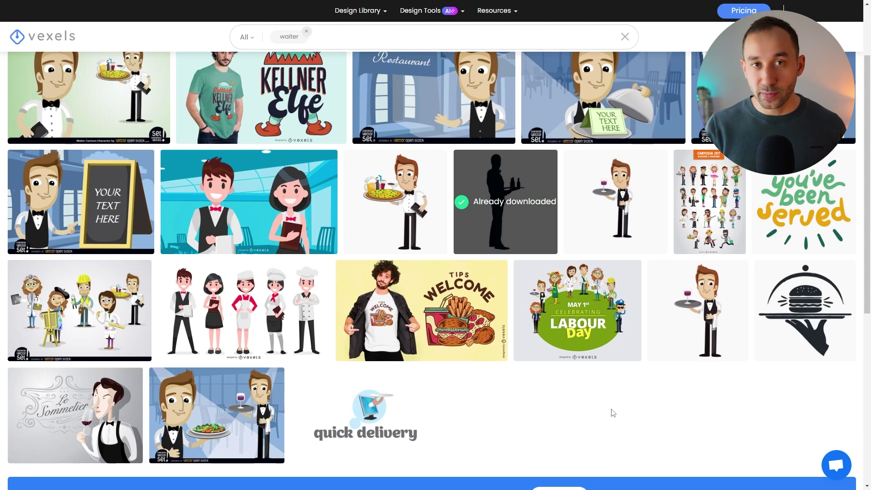
Step: In the Vexels waiter results, open the 'Waiter with bottles silhouette PNG Design' and copy a screenshot of the silhouette
{"action": "scroll", "coordinate": [531, 401], "scroll_direction": "up", "scroll_amount": 3}
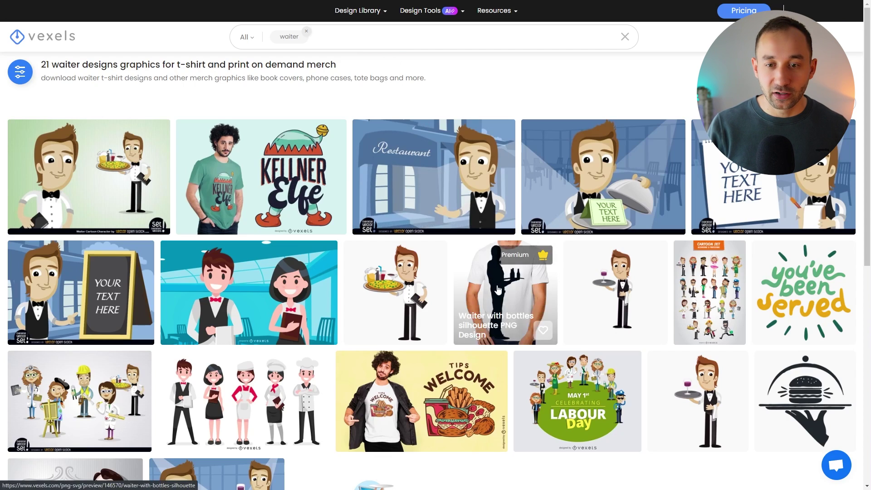
{"action": "left_click", "coordinate": [499, 289]}
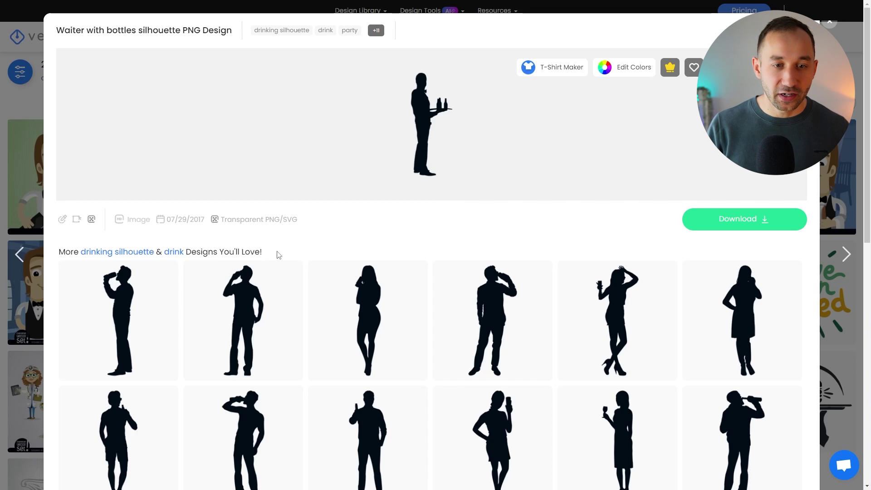
{"action": "key", "text": "Print"}
{"action": "left_click_drag", "start_coordinate": [350, 57], "coordinate": [501, 187]}
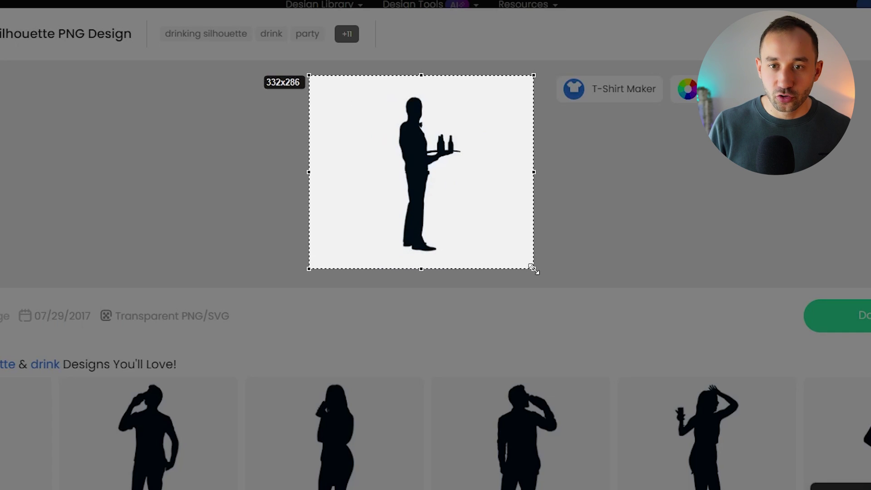
{"action": "left_click_drag", "start_coordinate": [534, 269], "coordinate": [534, 268]}
{"action": "key", "text": "ctrl+c"}
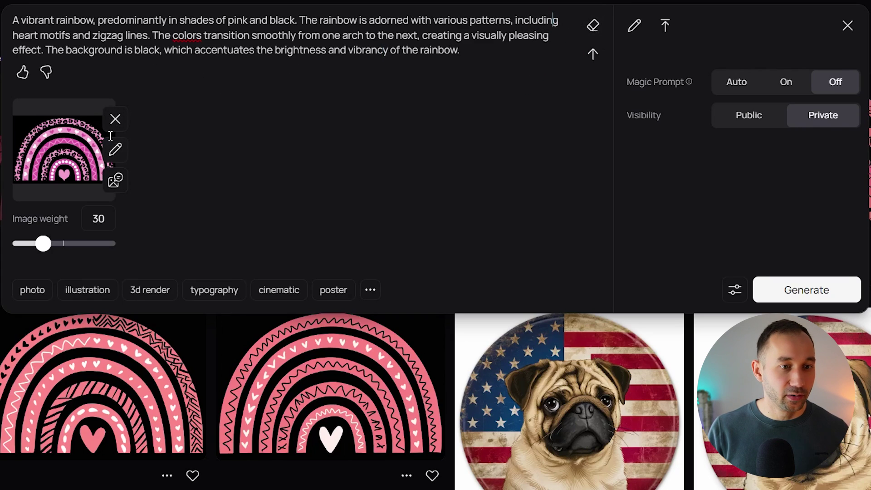
Step: In Ideogram, clear the rainbow prompt, upload the waiter silhouette, describe it, and generate 1:1 images with Magic Prompt off
{"action": "left_click", "coordinate": [594, 25]}
{"action": "left_click", "coordinate": [115, 64]}
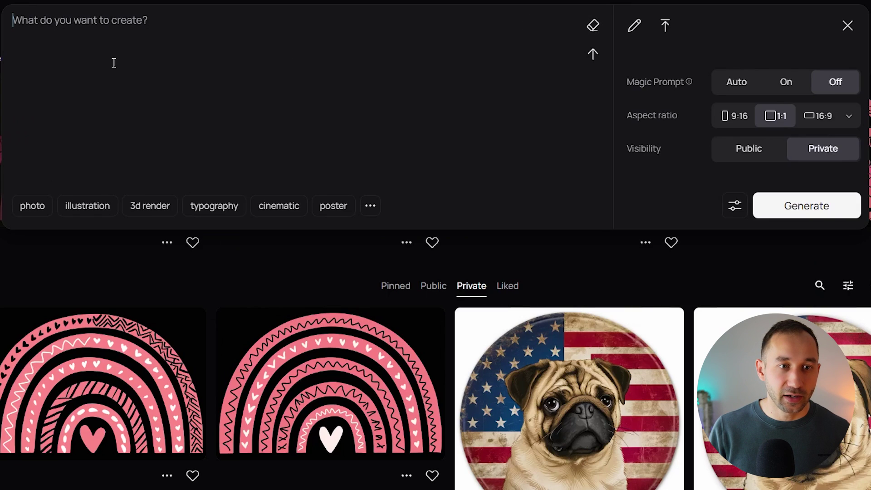
{"action": "left_click", "coordinate": [665, 28]}
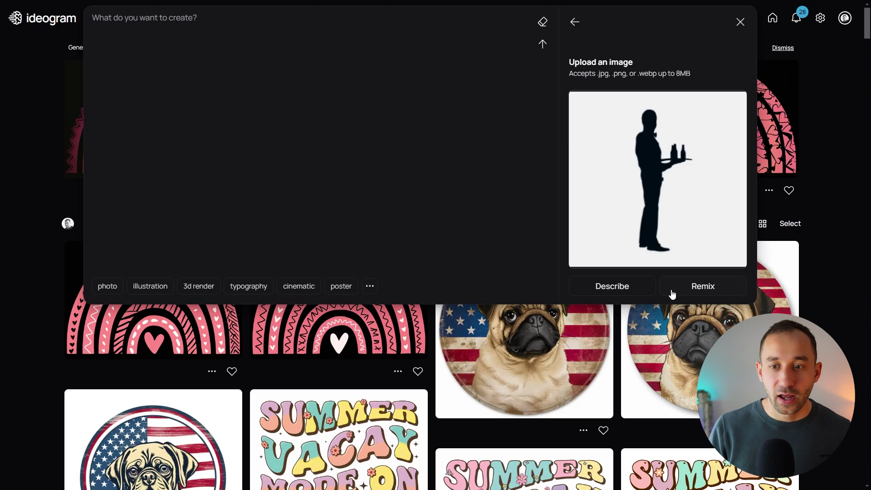
{"action": "left_click", "coordinate": [626, 290]}
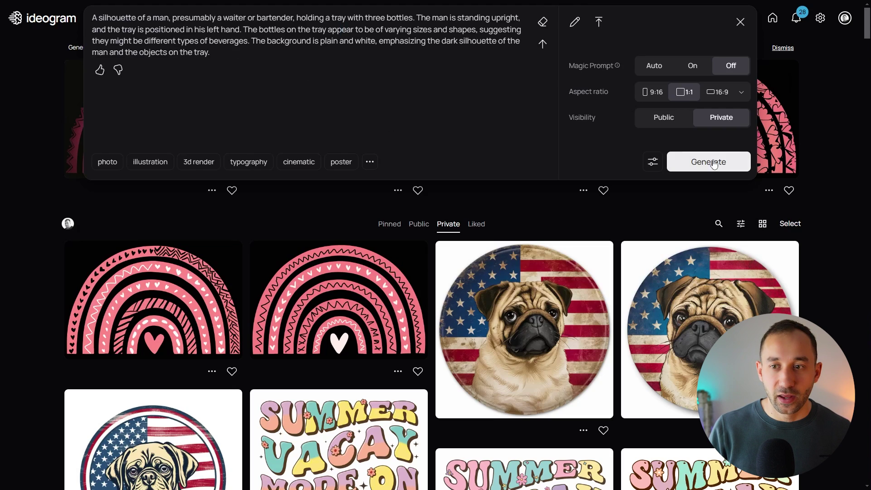
{"action": "left_click", "coordinate": [714, 164]}
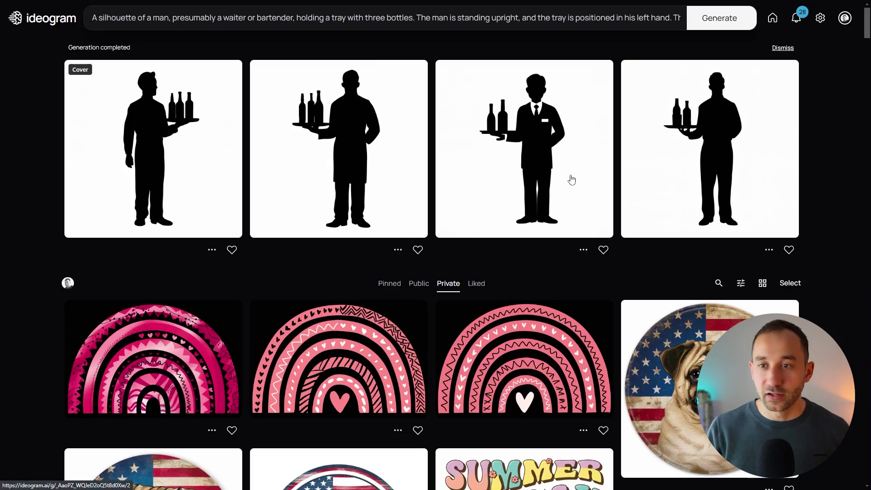
Step: Examine the generated waiter silhouette with the name badge and the side-profile one carrying three bottles
{"action": "left_click", "coordinate": [570, 177]}
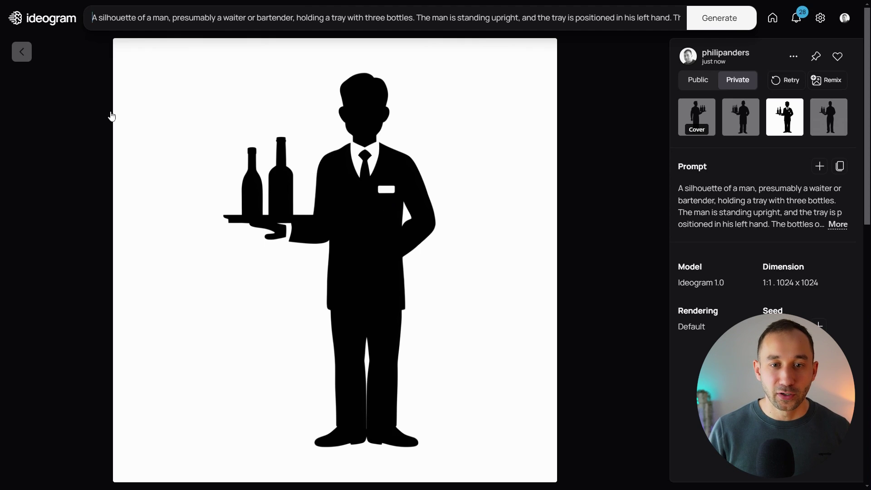
{"action": "left_click", "coordinate": [22, 52]}
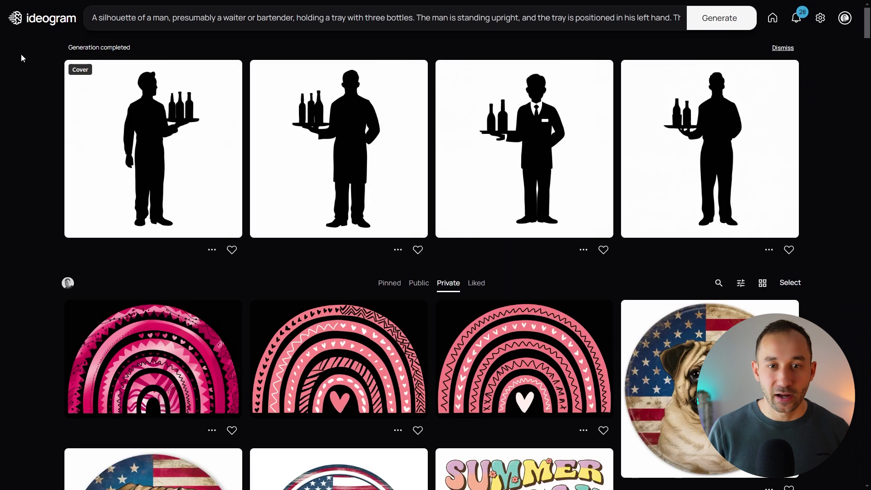
{"action": "left_click", "coordinate": [186, 115]}
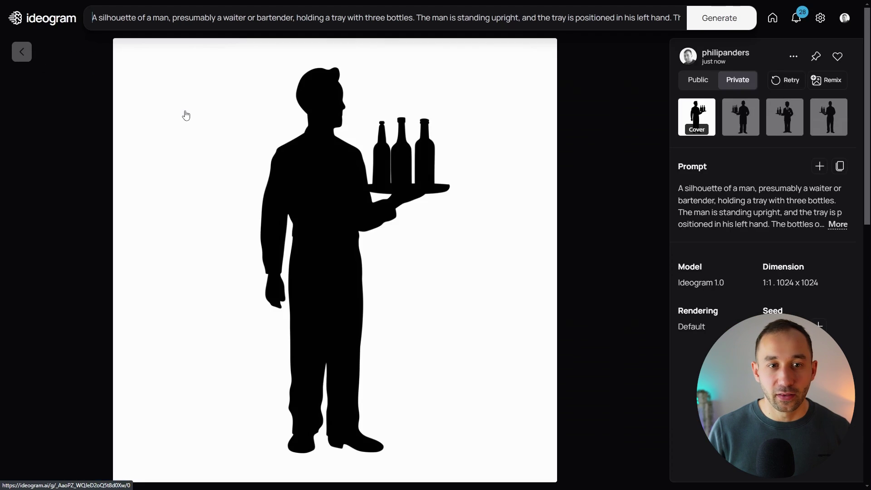
{"action": "left_click", "coordinate": [31, 59]}
{"action": "left_click", "coordinate": [346, 27]}
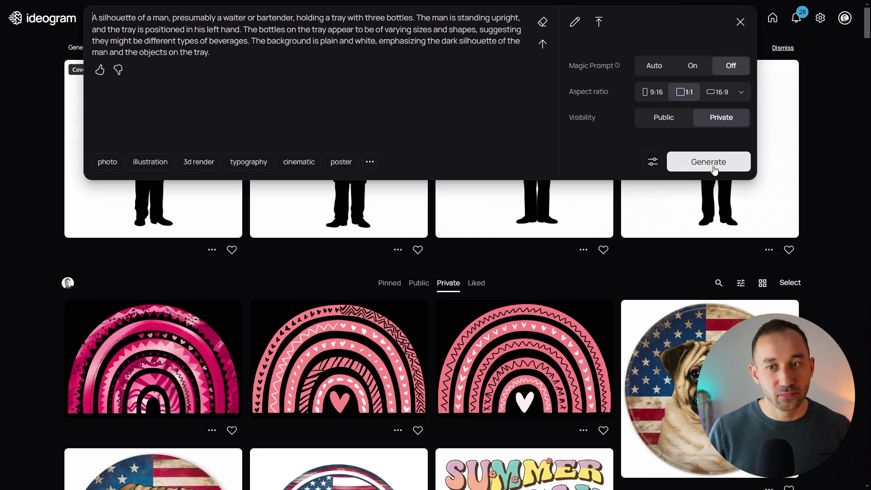
{"action": "left_click", "coordinate": [190, 195]}
Step: Set up a remix of the side-profile waiter silhouette with an image weight of 20, and return to the gallery without generating
{"action": "left_click", "coordinate": [187, 203]}
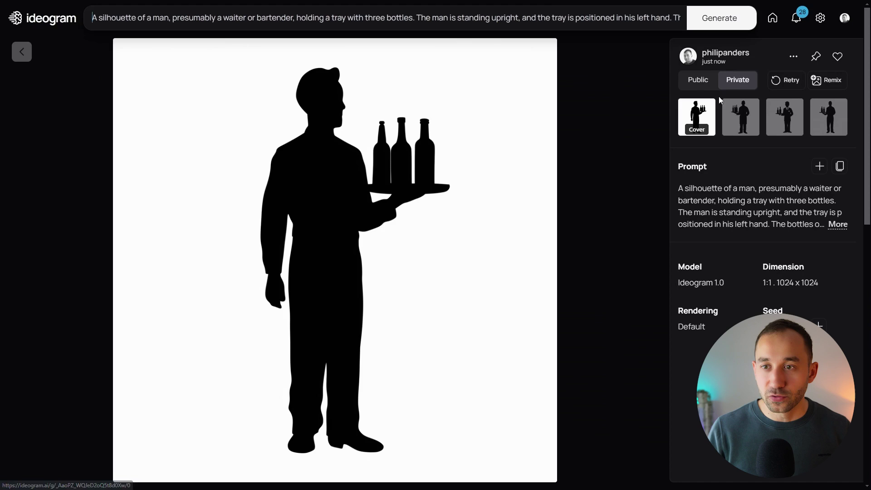
{"action": "left_click", "coordinate": [835, 82]}
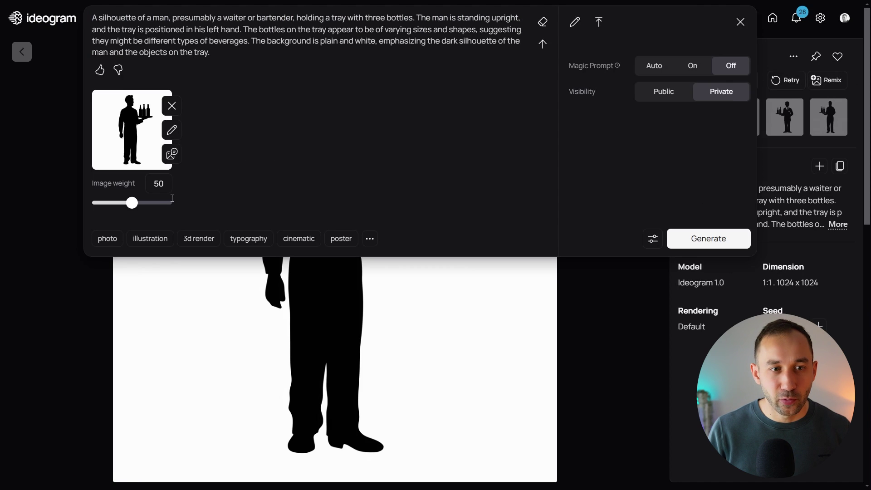
{"action": "left_click_drag", "start_coordinate": [130, 209], "coordinate": [107, 209]}
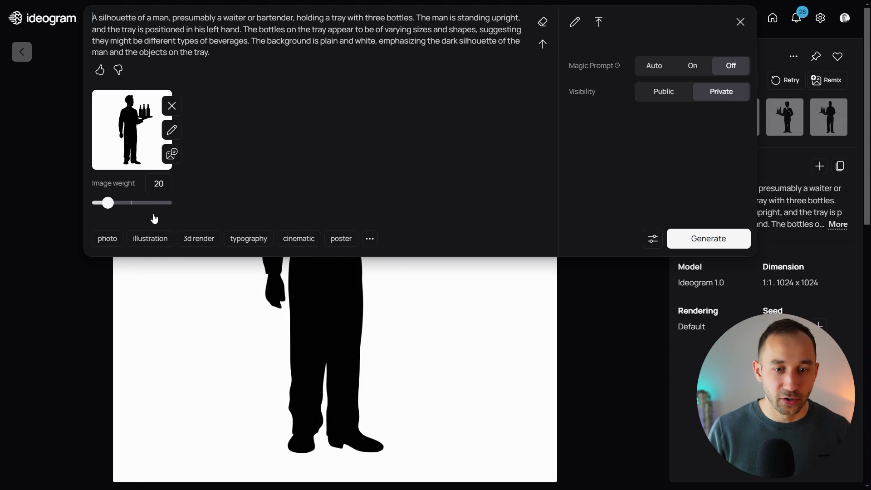
{"action": "left_click", "coordinate": [665, 354]}
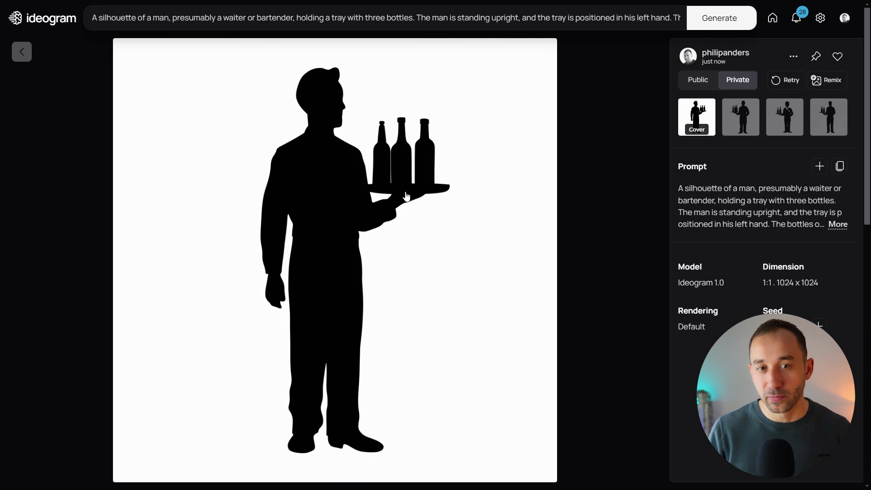
{"action": "left_click", "coordinate": [25, 55]}
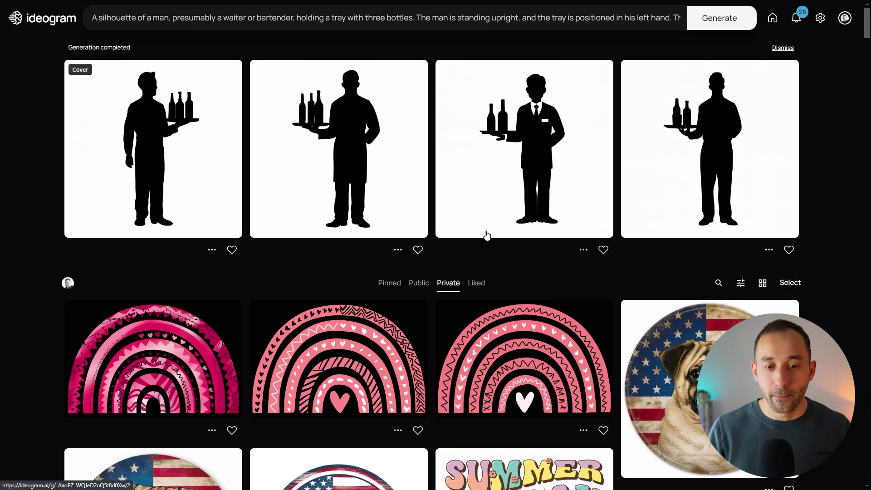
Step: Find the uploaded 'Summer Vacay Mode On' design among the private images and open it
{"action": "scroll", "coordinate": [487, 234], "scroll_direction": "down", "scroll_amount": 10}
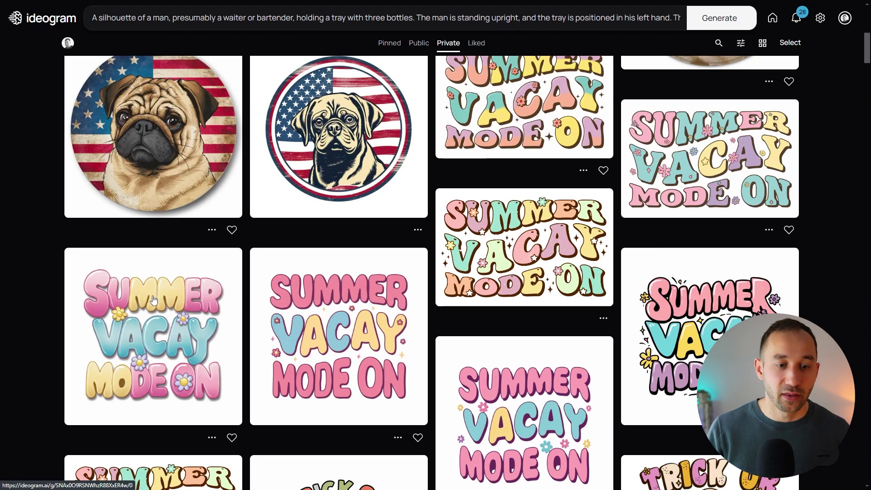
{"action": "scroll", "coordinate": [154, 299], "scroll_direction": "down", "scroll_amount": 2}
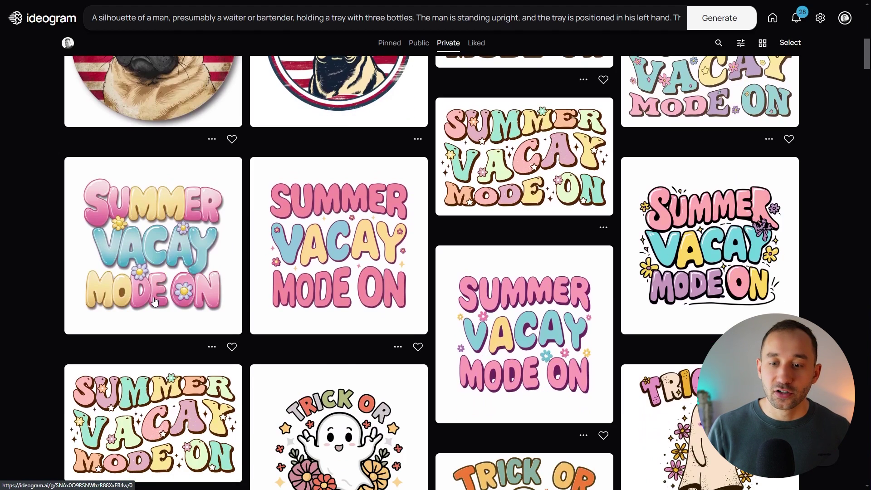
{"action": "left_click", "coordinate": [532, 177]}
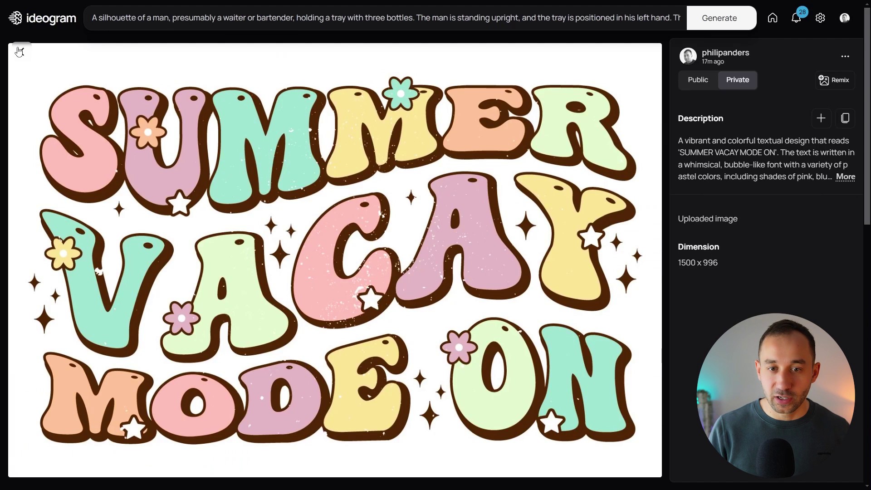
Step: Open the pink and blue 'Summer Vacay Mode On' generation made without Magic Prompt and compare its image variations
{"action": "left_click", "coordinate": [19, 51]}
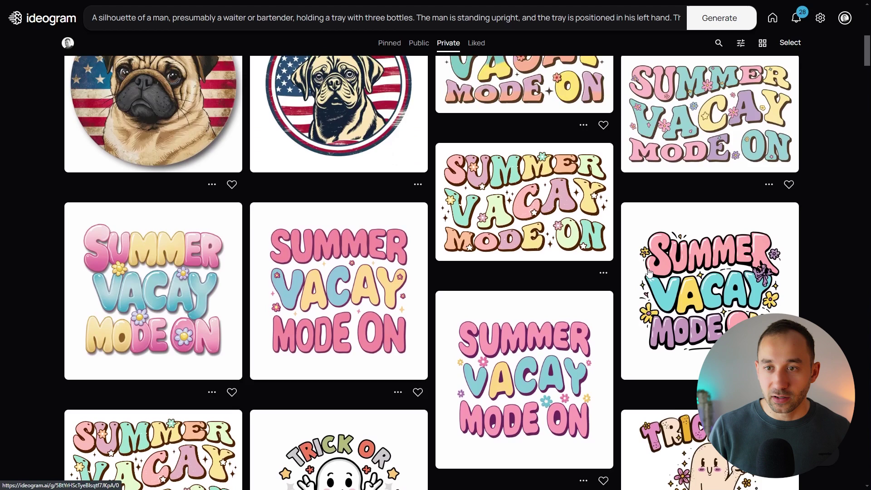
{"action": "scroll", "coordinate": [649, 272], "scroll_direction": "down", "scroll_amount": 2}
{"action": "left_click", "coordinate": [463, 262]}
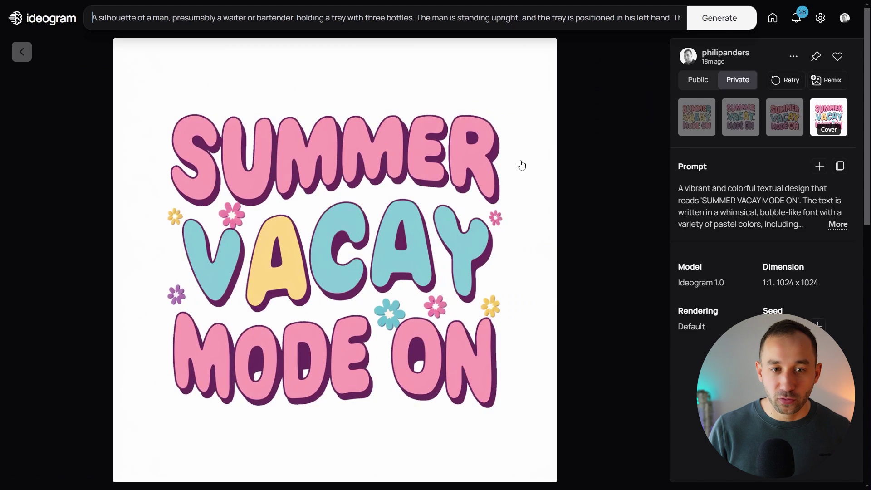
{"action": "left_click", "coordinate": [743, 118]}
{"action": "left_click", "coordinate": [699, 117]}
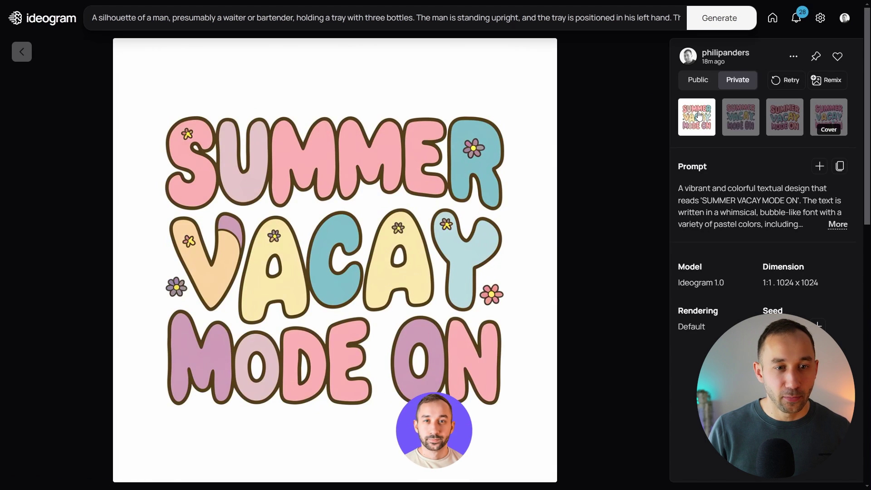
{"action": "left_click", "coordinate": [785, 117]}
Step: Examine the glossy 'Summer Vacay Mode On' generation made with Magic Prompt, including its second variation, and return to the gallery
{"action": "left_click", "coordinate": [23, 62]}
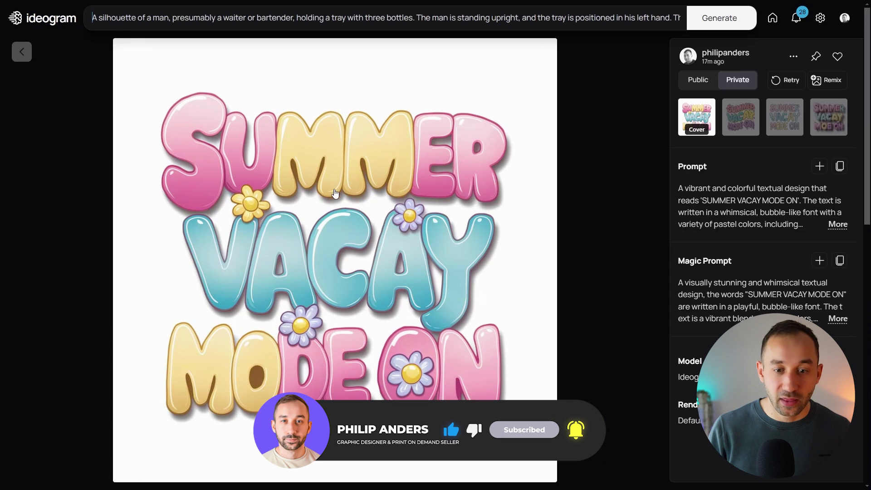
{"action": "left_click", "coordinate": [735, 120]}
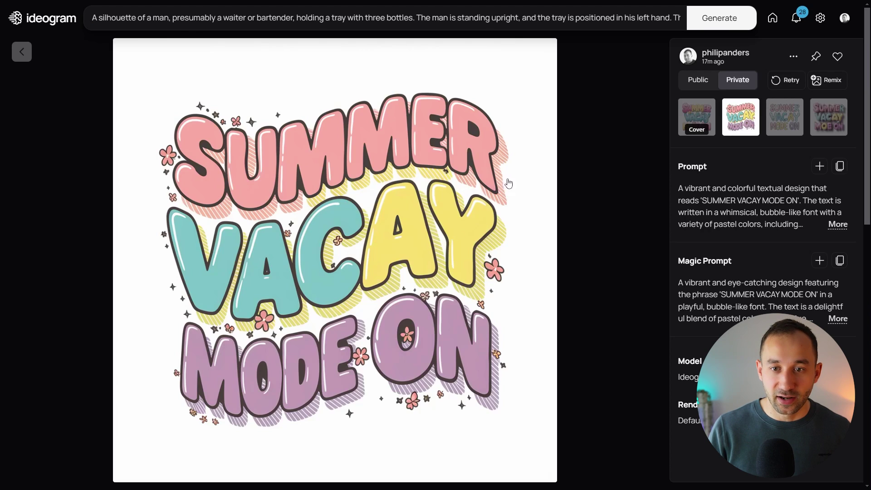
{"action": "left_click", "coordinate": [21, 51]}
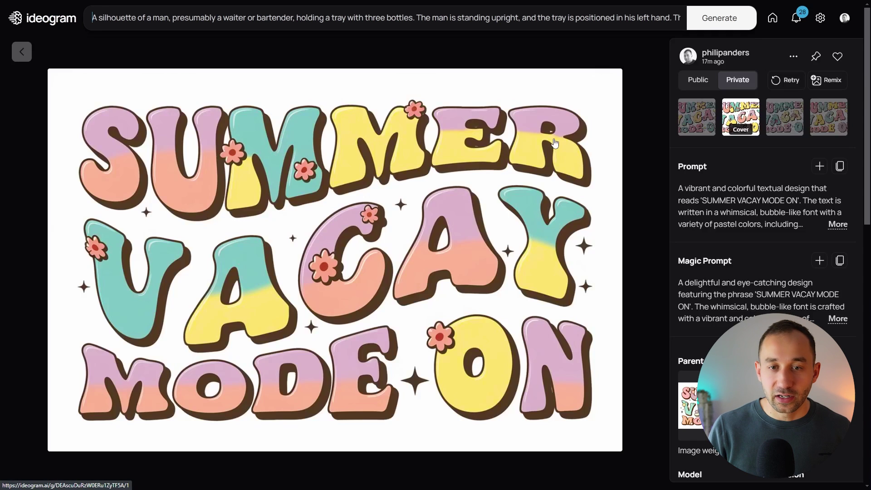
Step: Compare the variations in the landscape 'Summer Vacay Mode On' remix made with Magic Prompt, check its details, and return to the gallery
{"action": "scroll", "coordinate": [672, 146], "scroll_direction": "down", "scroll_amount": 1}
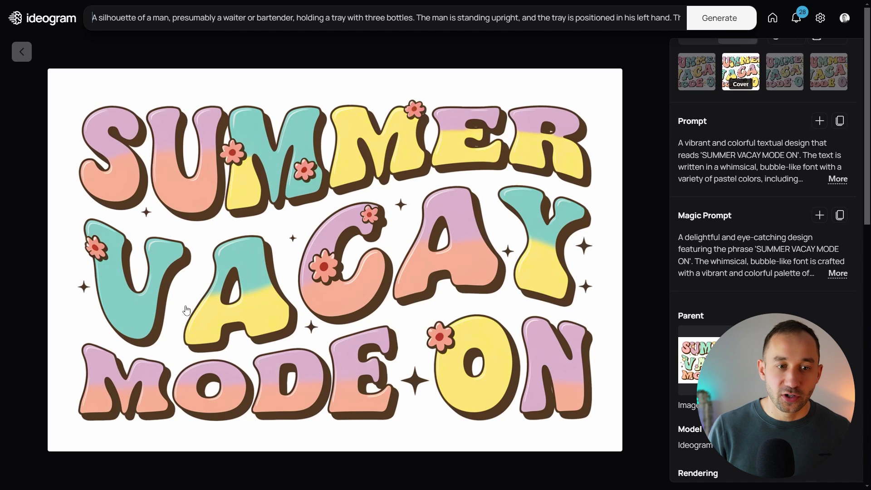
{"action": "left_click", "coordinate": [790, 78]}
{"action": "left_click", "coordinate": [706, 125]}
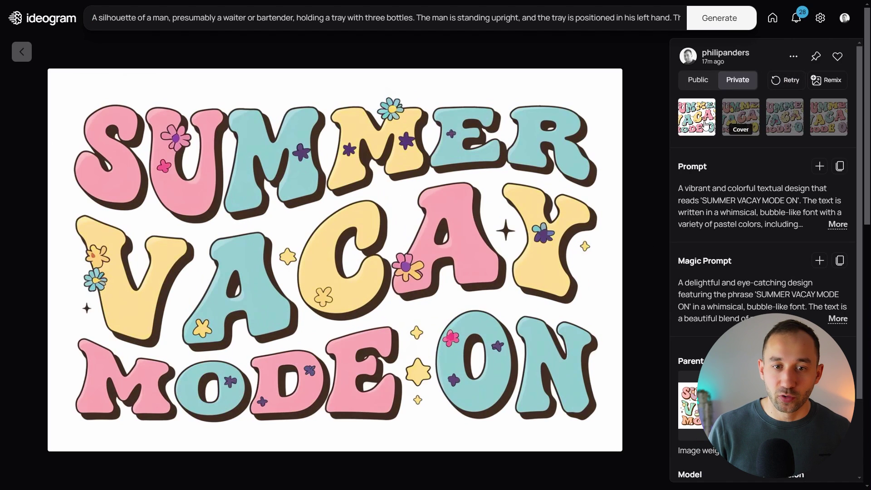
{"action": "left_click", "coordinate": [828, 127]}
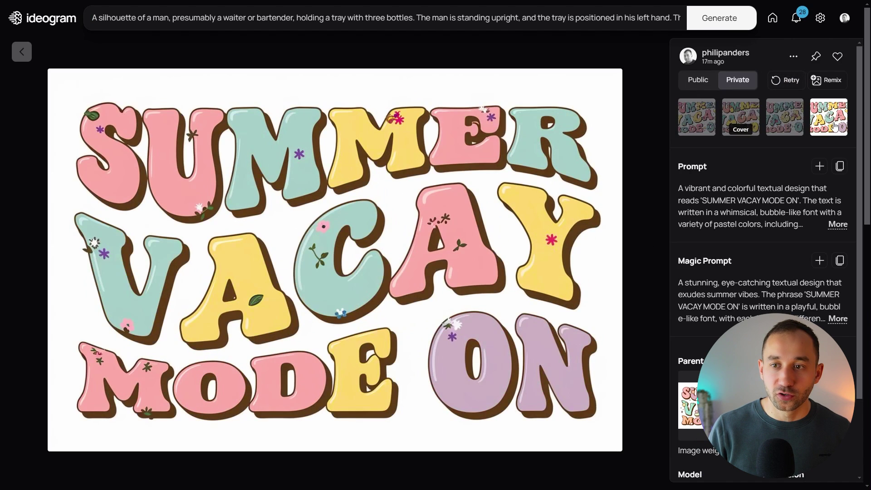
{"action": "left_click", "coordinate": [695, 112]}
{"action": "left_click", "coordinate": [756, 123]}
{"action": "left_click", "coordinate": [792, 122]}
{"action": "left_click", "coordinate": [817, 118]}
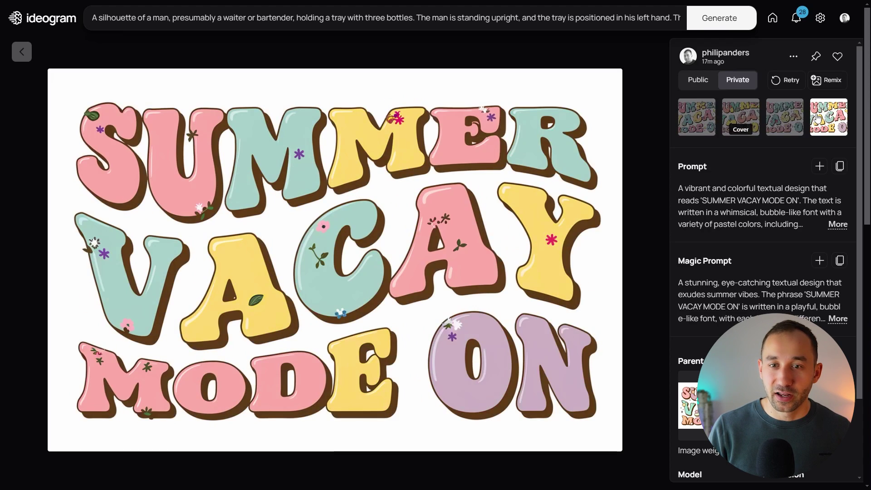
{"action": "left_click", "coordinate": [21, 51]}
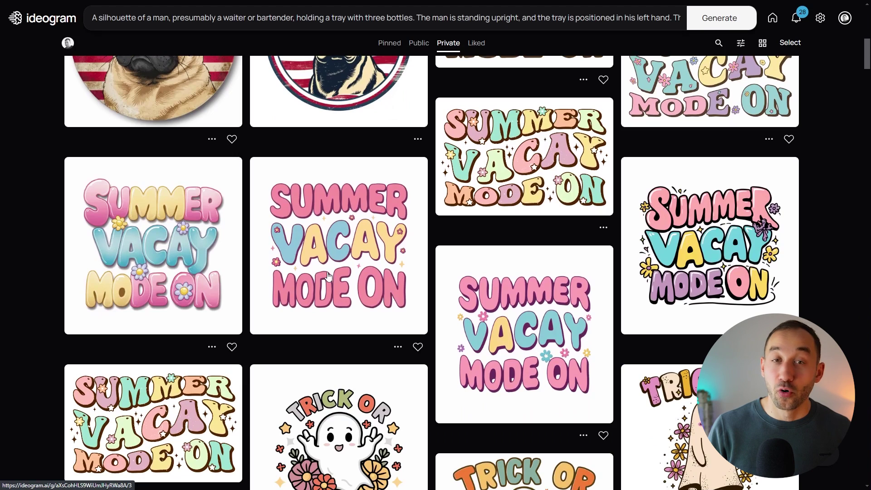